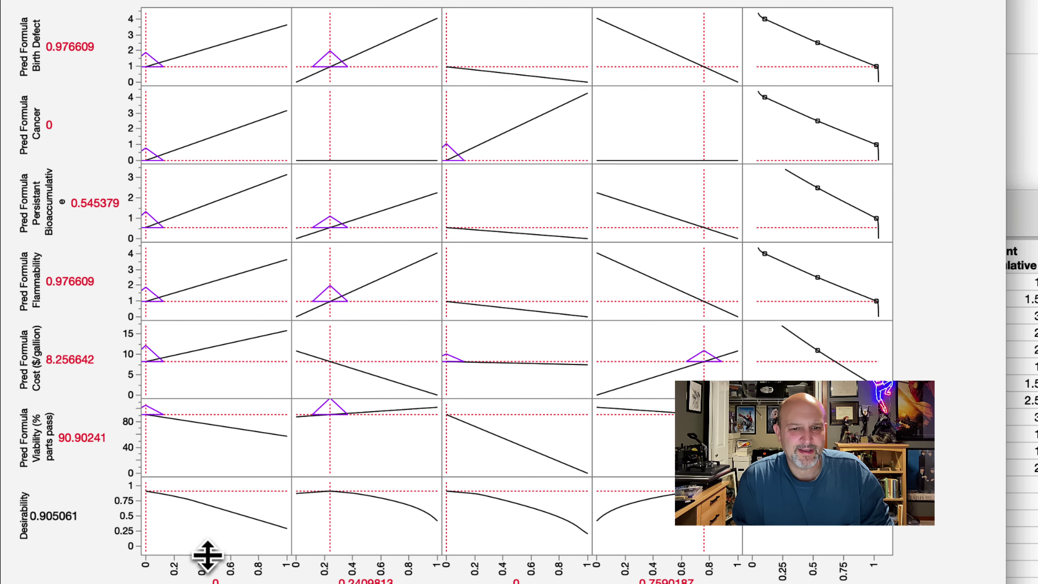
# Raise the Xylene factor to 0.548 in the Prediction Profiler
pyautogui.scroll(-3, 519, 286)
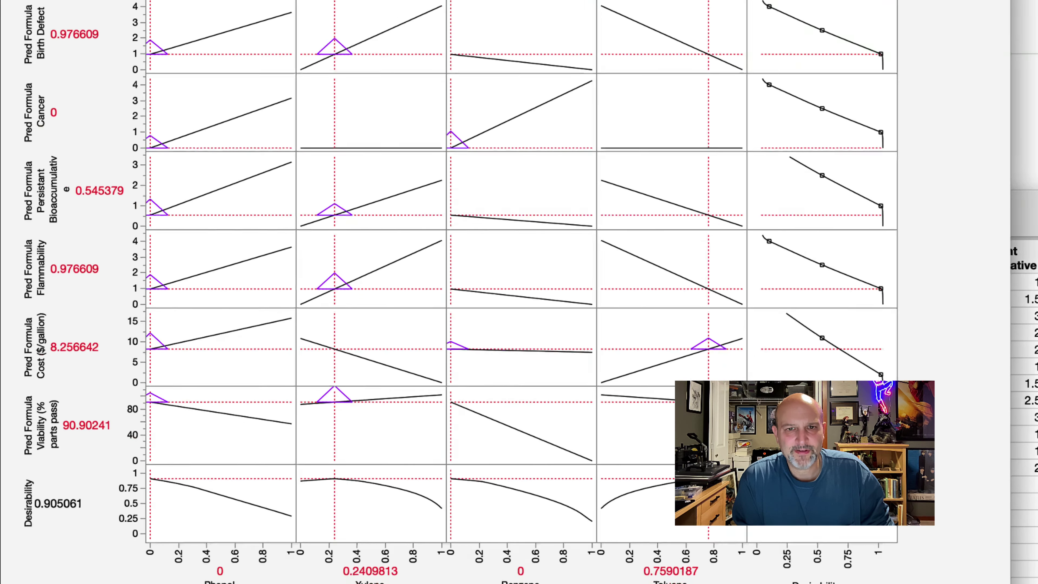
pyautogui.moveTo(507, 1); pyautogui.dragTo(508, 5)
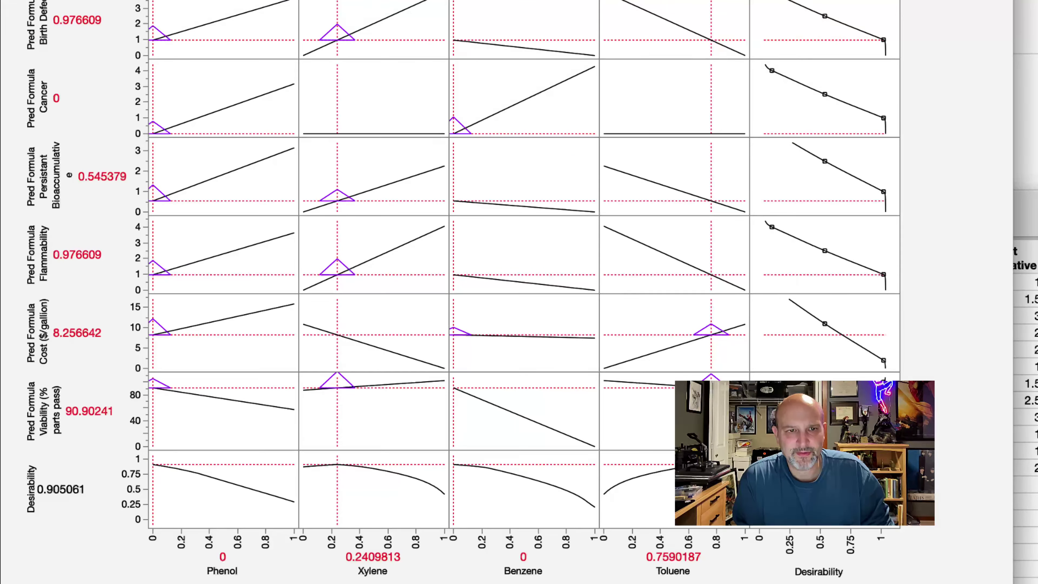
pyautogui.scroll(3, 519, 287)
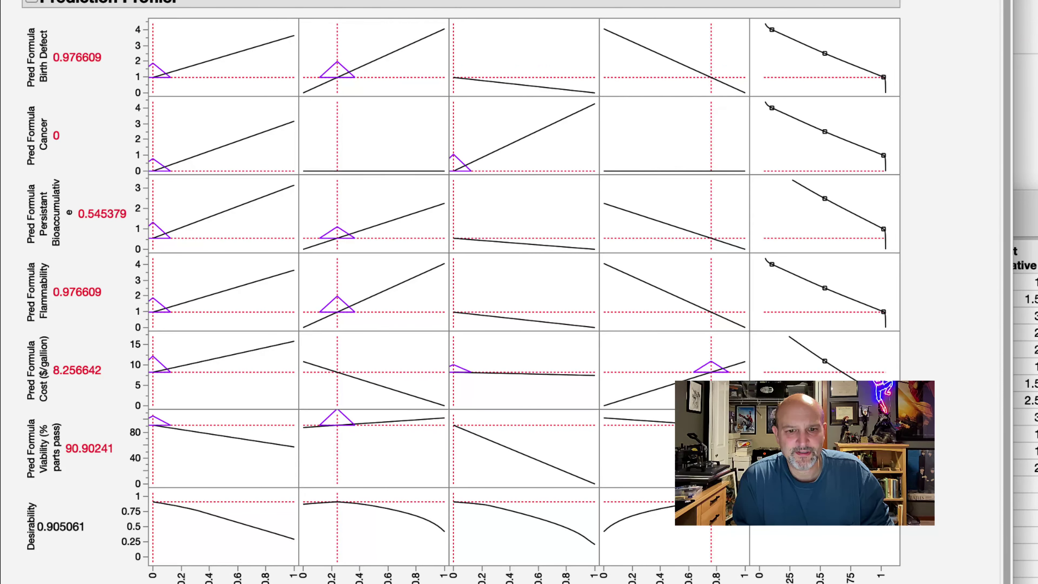
pyautogui.scroll(-3, 519, 286)
pyautogui.scroll(-1, 519, 287)
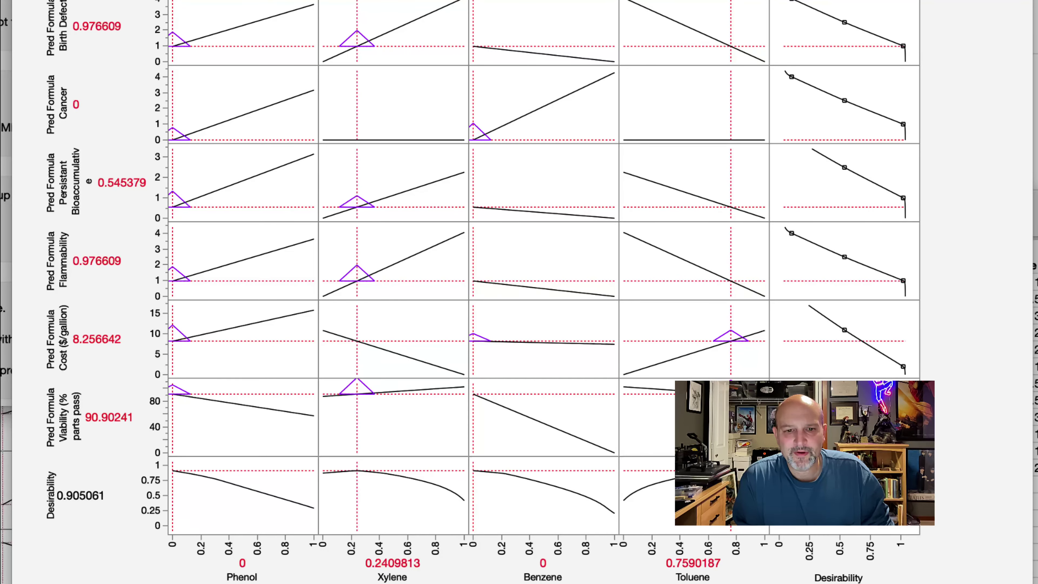
pyautogui.moveTo(358, 523); pyautogui.dragTo(400, 511)
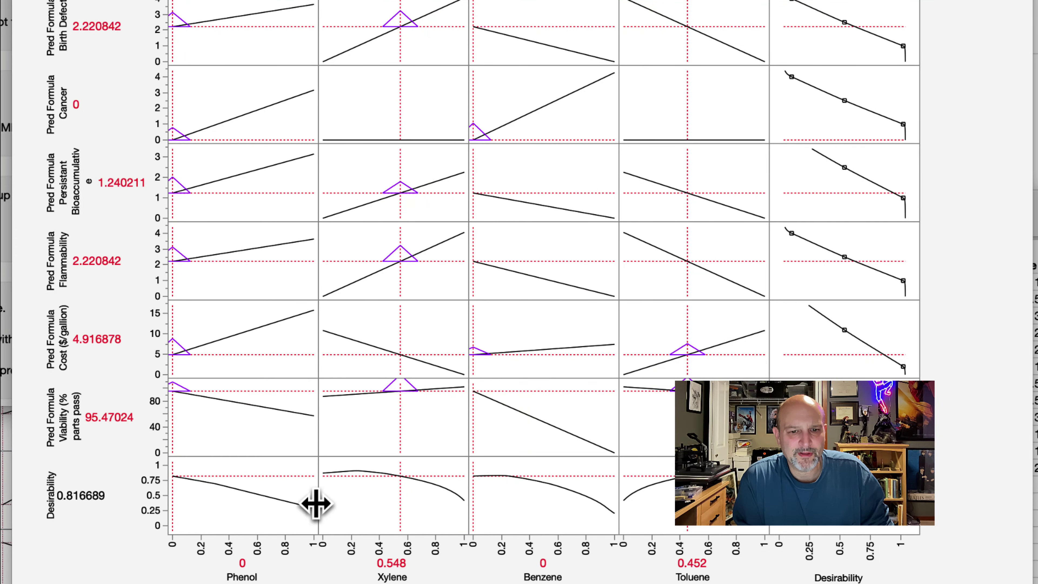
# Raise the Phenol factor to 0.56 in the Prediction Profiler and bring it back down to 0.464
pyautogui.moveTo(177, 503); pyautogui.dragTo(252, 512)
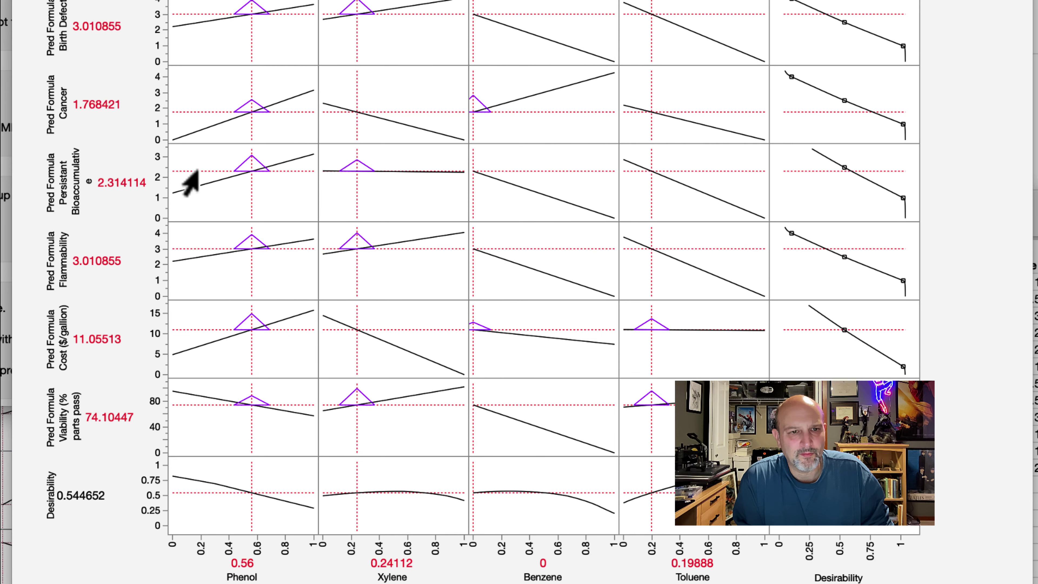
pyautogui.moveTo(197, 172); pyautogui.dragTo(199, 171)
pyautogui.moveTo(256, 189)
pyautogui.mouseDown()
pyautogui.moveTo(255, 216)
pyautogui.moveTo(238, 225)
pyautogui.moveTo(226, 205)
pyautogui.moveTo(232, 221)
pyautogui.moveTo(167, 290)
pyautogui.moveTo(232, 120)
pyautogui.moveTo(234, 408)
pyautogui.mouseUp()
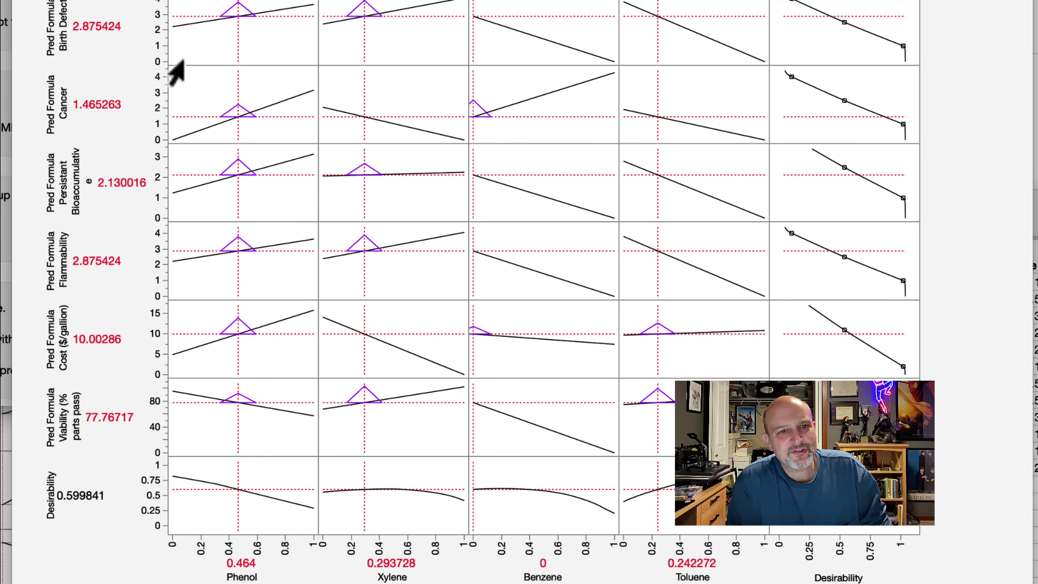
# Turn the Prediction Profiler's Sensitivity Indicator off and back on
pyautogui.click(45, 2)
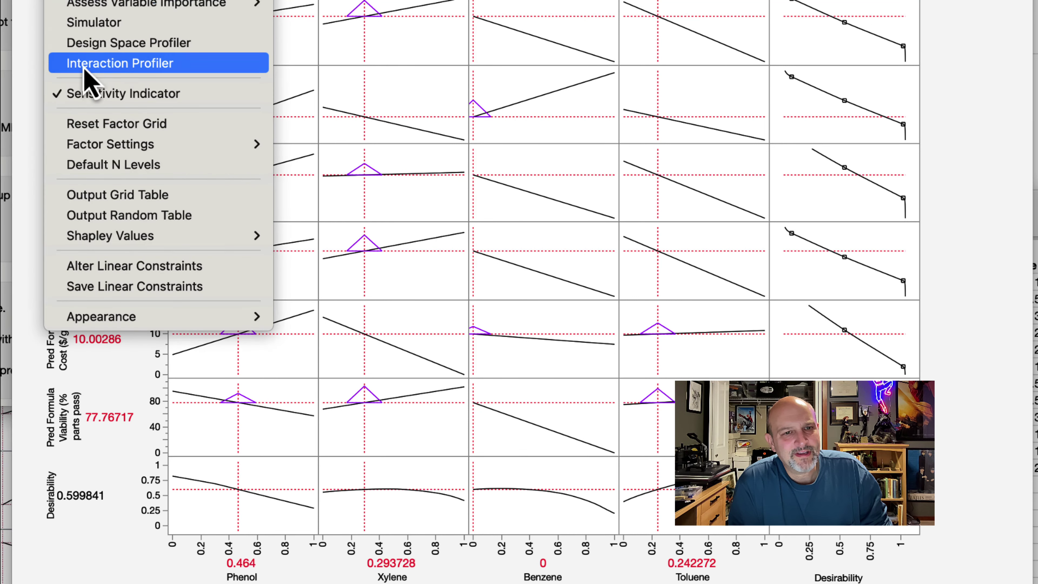
pyautogui.click(37, 92)
pyautogui.click(47, 2)
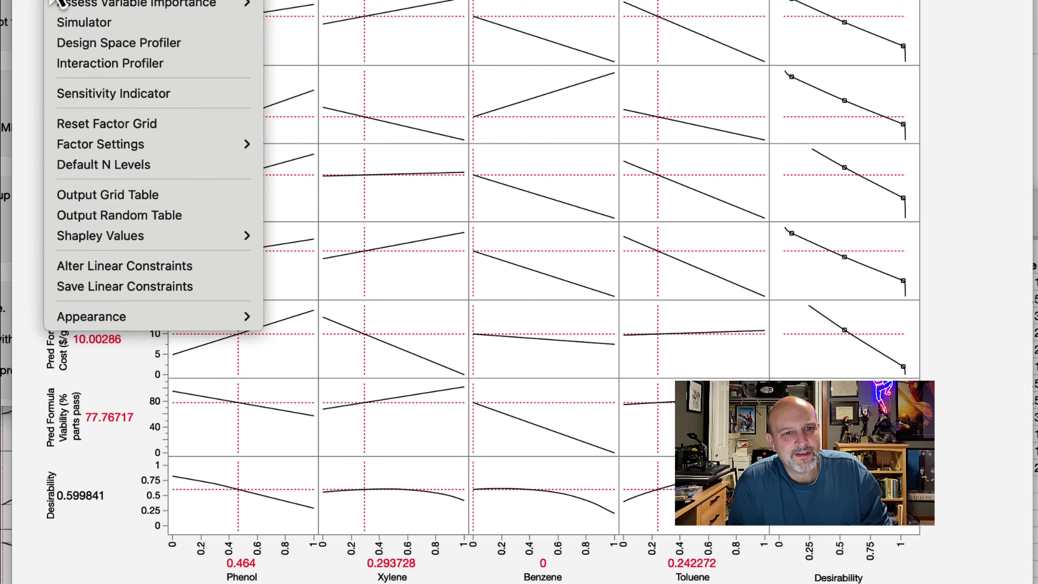
pyautogui.click(93, 98)
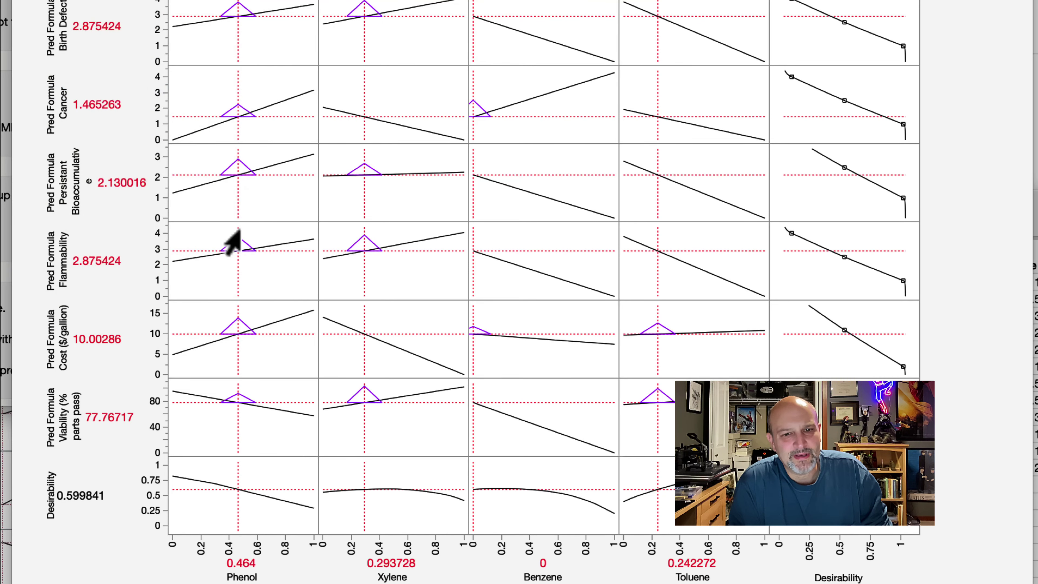
# Adjust the Xylene factor slightly and raise Toluene to 0.423 in the Prediction Profiler
pyautogui.moveTo(365, 522)
pyautogui.mouseDown()
pyautogui.moveTo(462, 527)
pyautogui.moveTo(366, 528)
pyautogui.moveTo(376, 517)
pyautogui.mouseUp()
pyautogui.moveTo(656, 517); pyautogui.dragTo(673, 427)
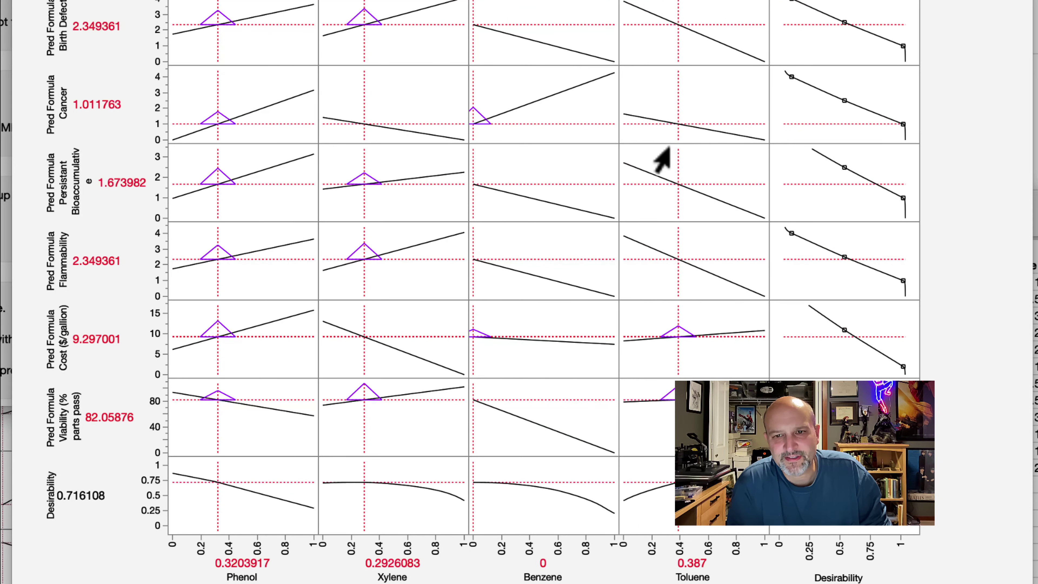
pyautogui.moveTo(679, 138)
pyautogui.mouseDown()
pyautogui.moveTo(706, 130)
pyautogui.moveTo(696, 122)
pyautogui.moveTo(683, 132)
pyautogui.mouseUp()
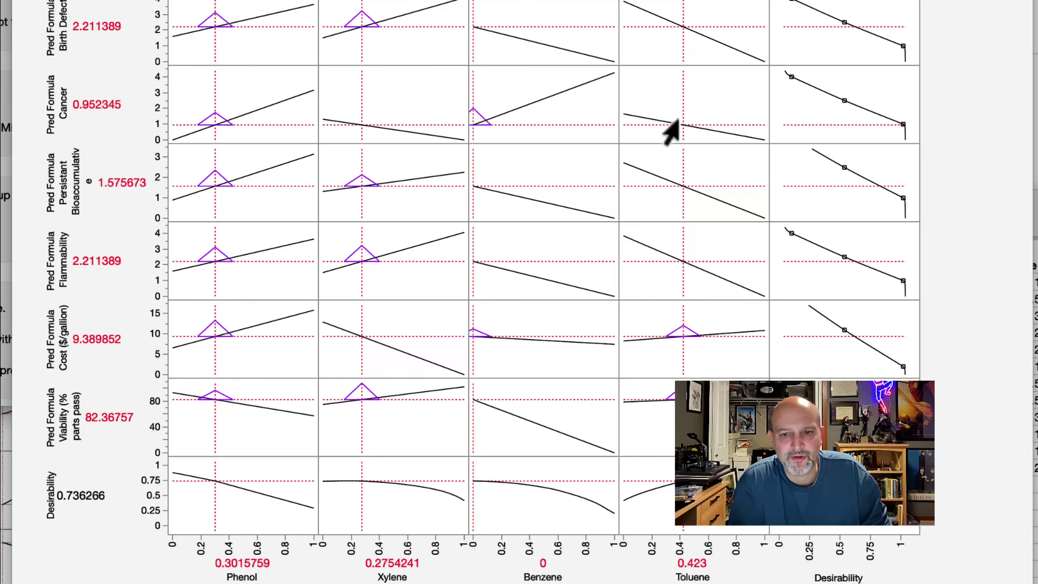
pyautogui.click(59, 1)
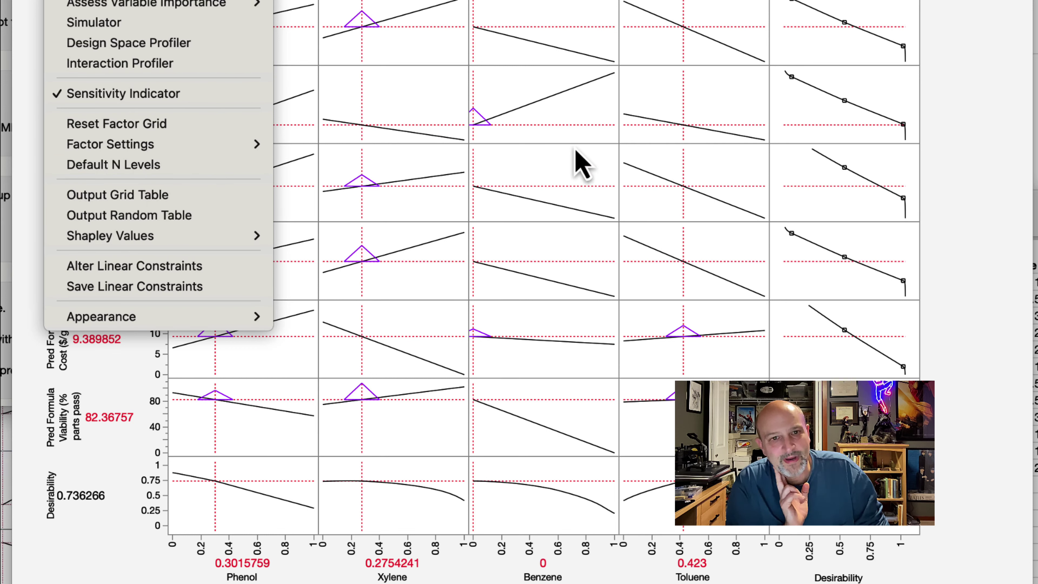
pyautogui.moveTo(251, 2)
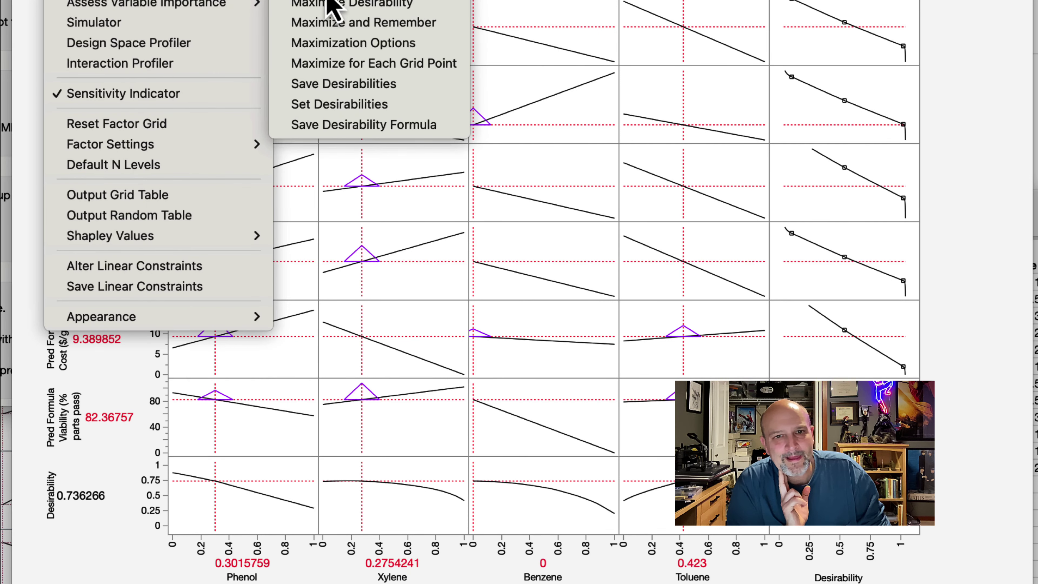
pyautogui.click(980, 134)
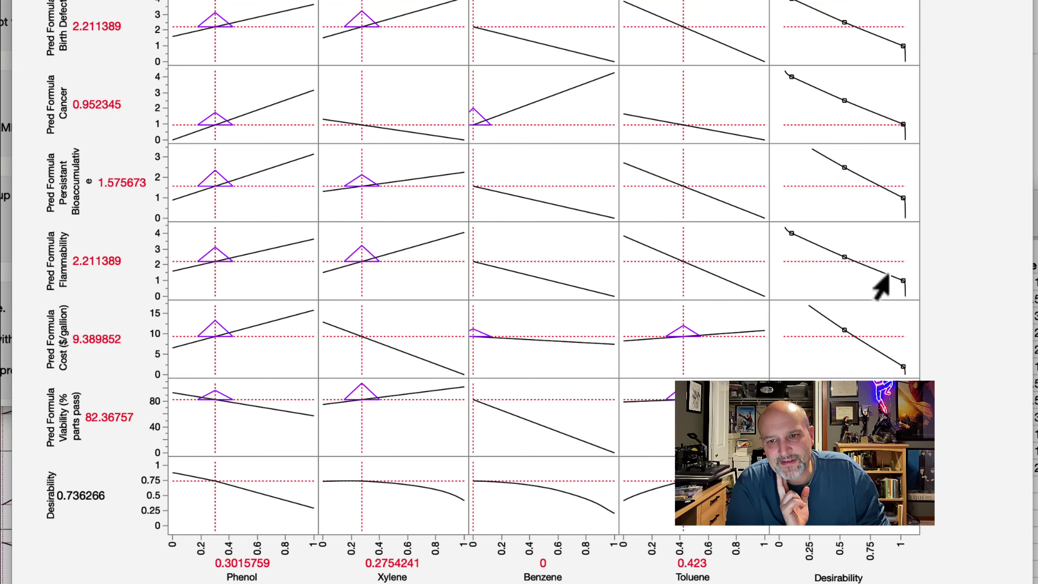
# Maximize desirability in the Prediction Profiler to set the optimal solvent mixture
pyautogui.click(31, 0)
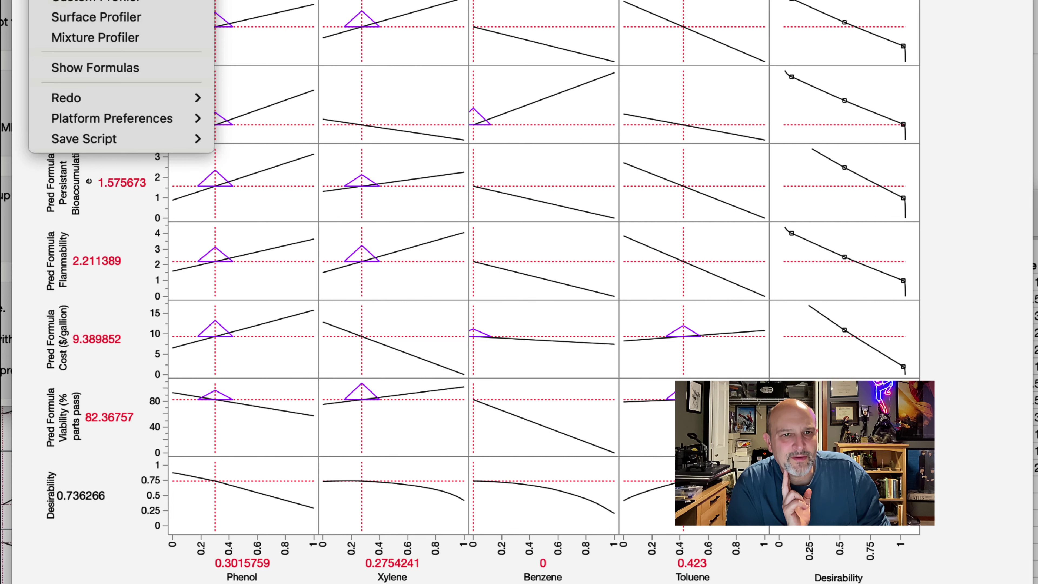
pyautogui.click(46, 1)
pyautogui.click(47, 1)
pyautogui.moveTo(88, 1)
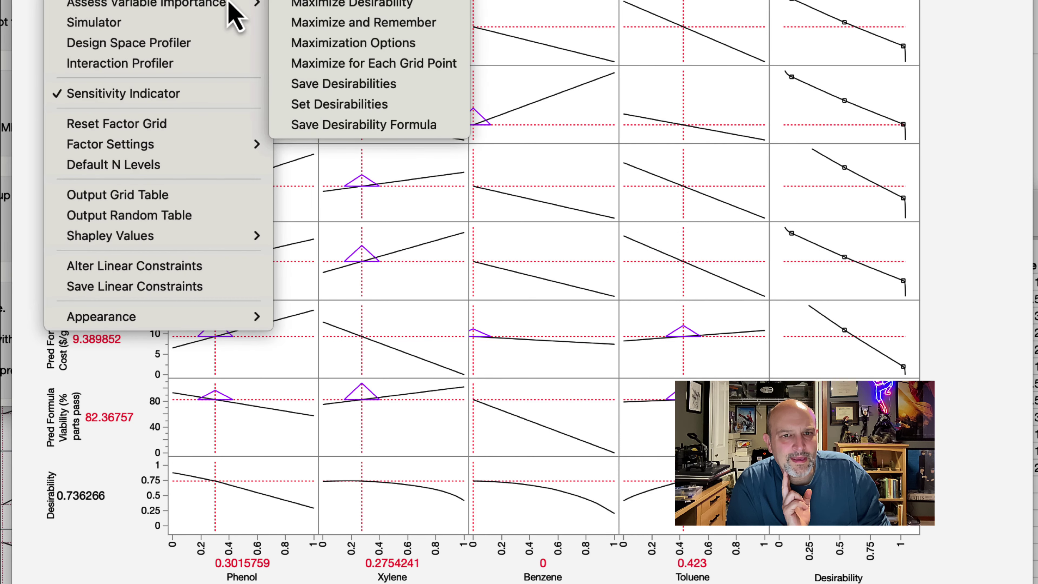
pyautogui.click(311, 4)
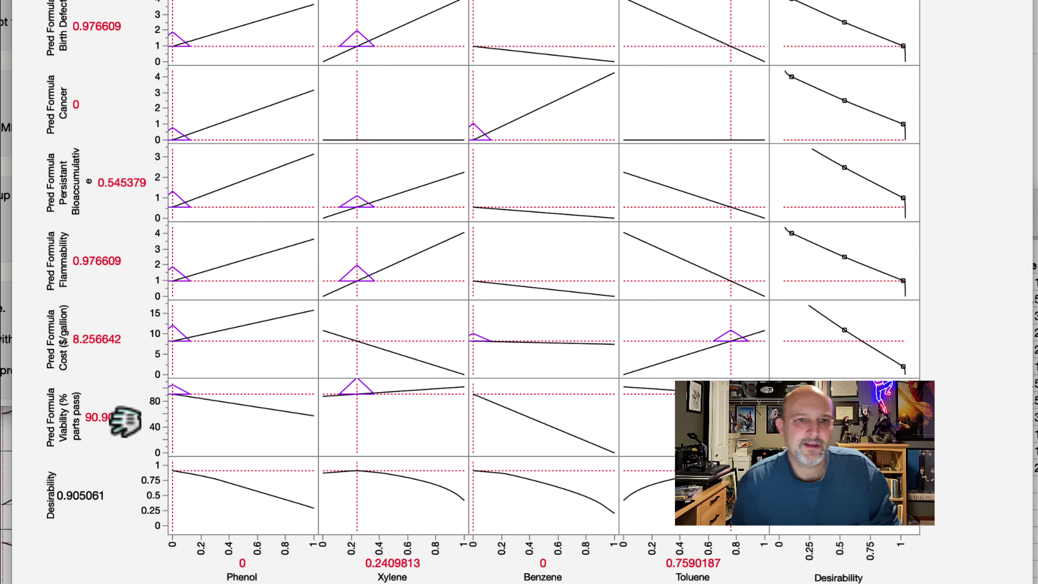
# Add the Simulator to the Prediction Profiler
pyautogui.click(60, 0)
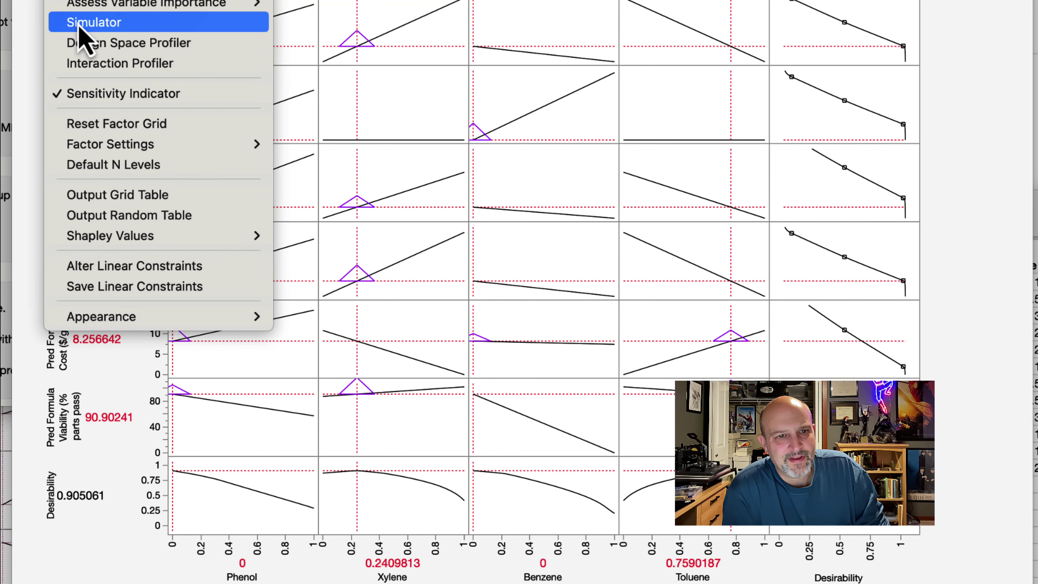
pyautogui.moveTo(103, 1)
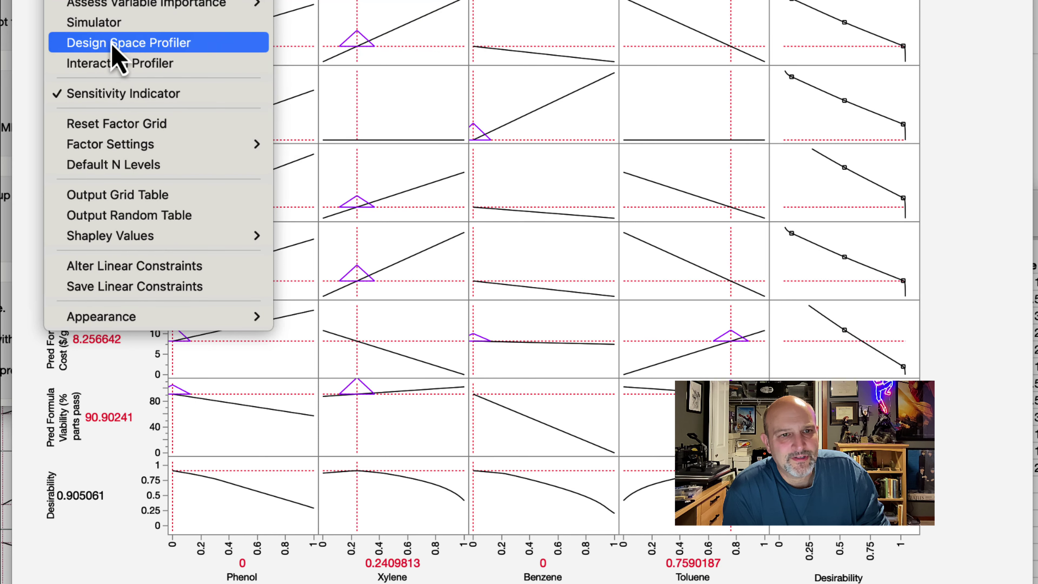
pyautogui.click(61, 25)
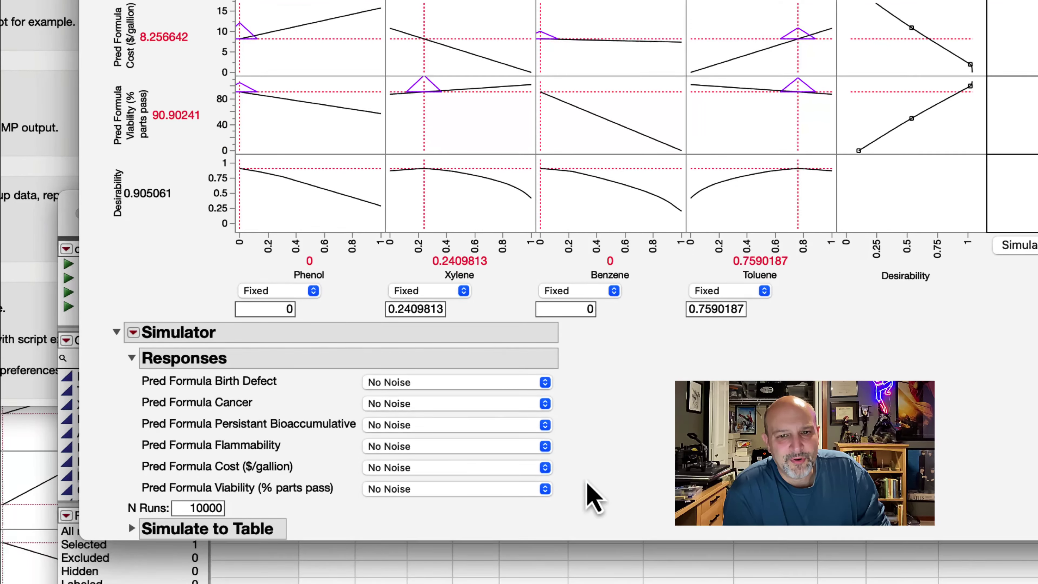
# Set all six simulator responses, from Birth Defect to Viability, to Add Random Noise
pyautogui.click(487, 385)
pyautogui.click(486, 400)
pyautogui.click(486, 404)
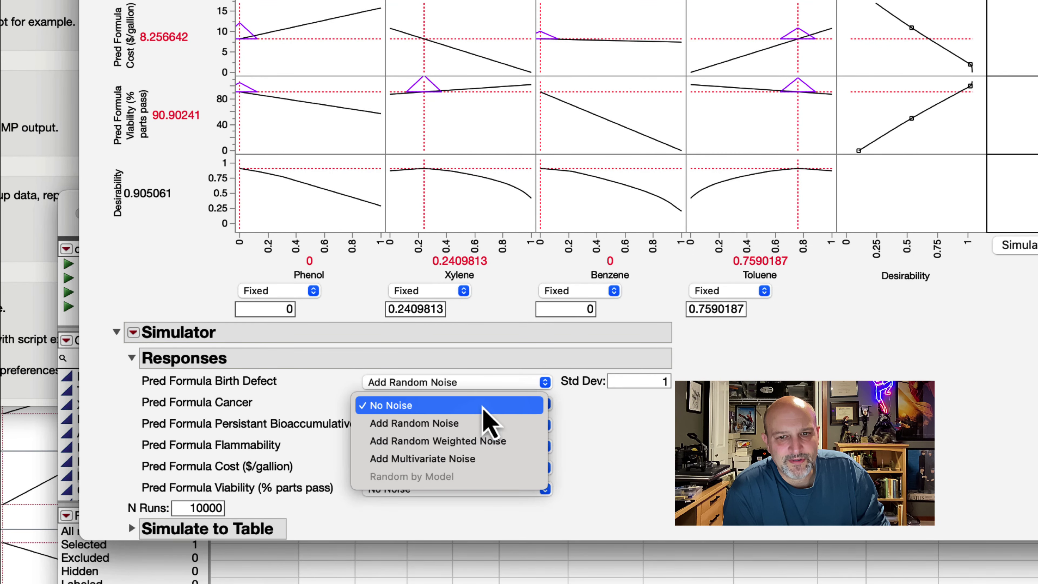
pyautogui.click(479, 424)
pyautogui.click(481, 426)
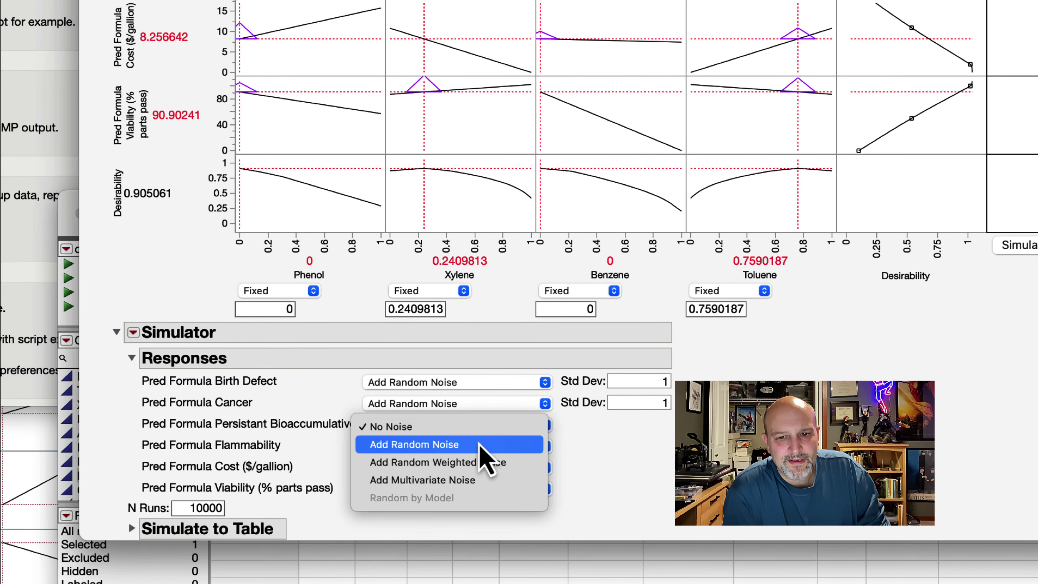
pyautogui.click(479, 445)
pyautogui.click(483, 446)
pyautogui.click(483, 465)
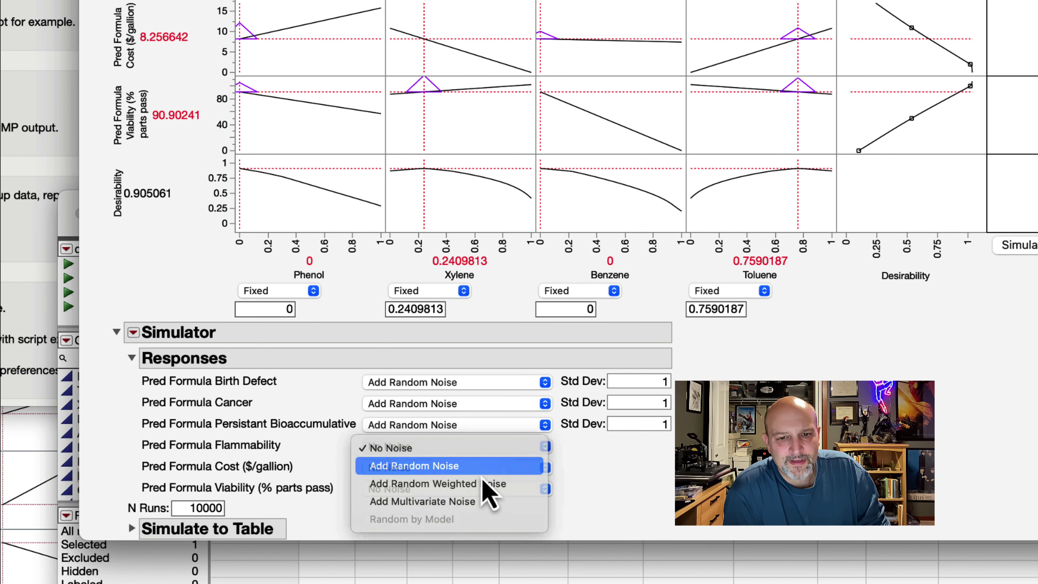
pyautogui.click(484, 467)
pyautogui.click(482, 488)
pyautogui.click(479, 490)
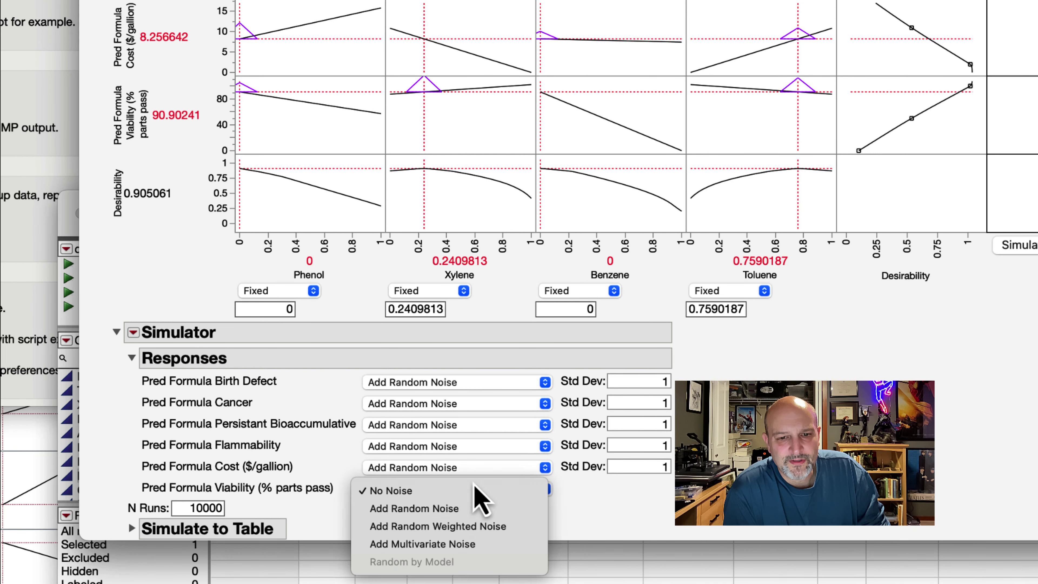
pyautogui.click(474, 511)
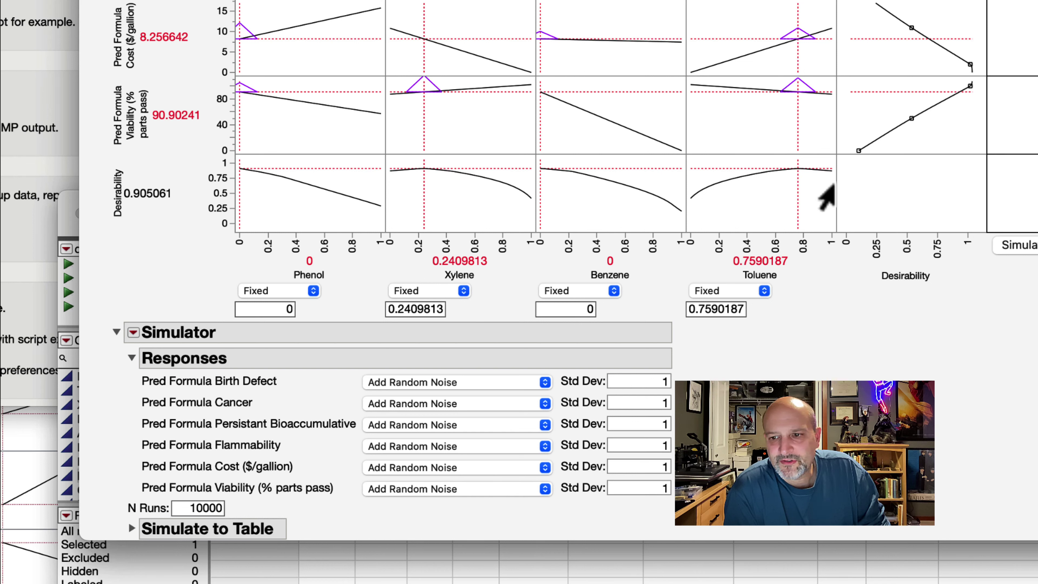
# Add the Contour Profiler to the Profiler report
pyautogui.moveTo(525, 56); pyautogui.dragTo(519, 0)
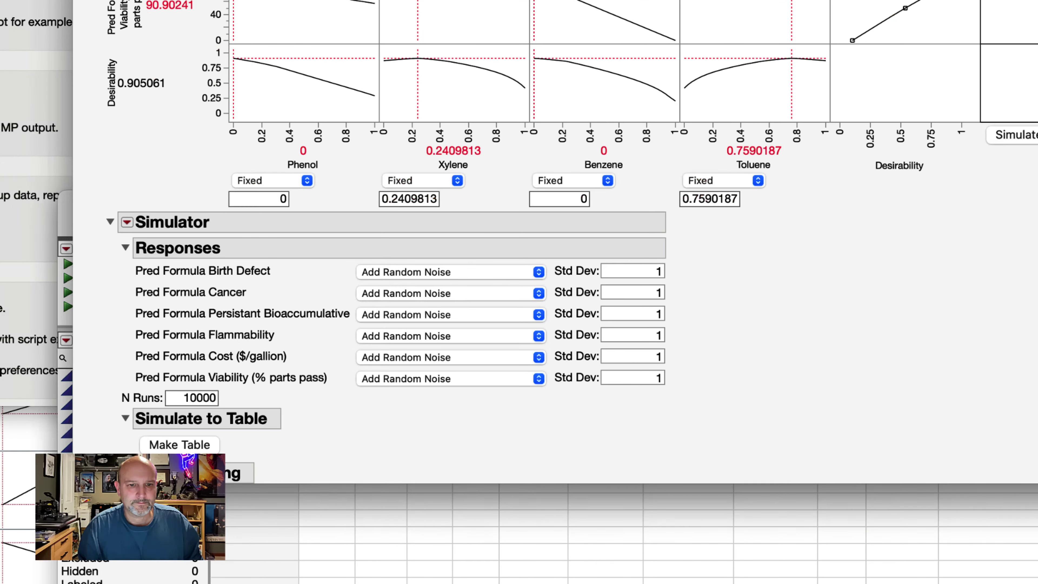
pyautogui.moveTo(519, 0); pyautogui.dragTo(540, 162)
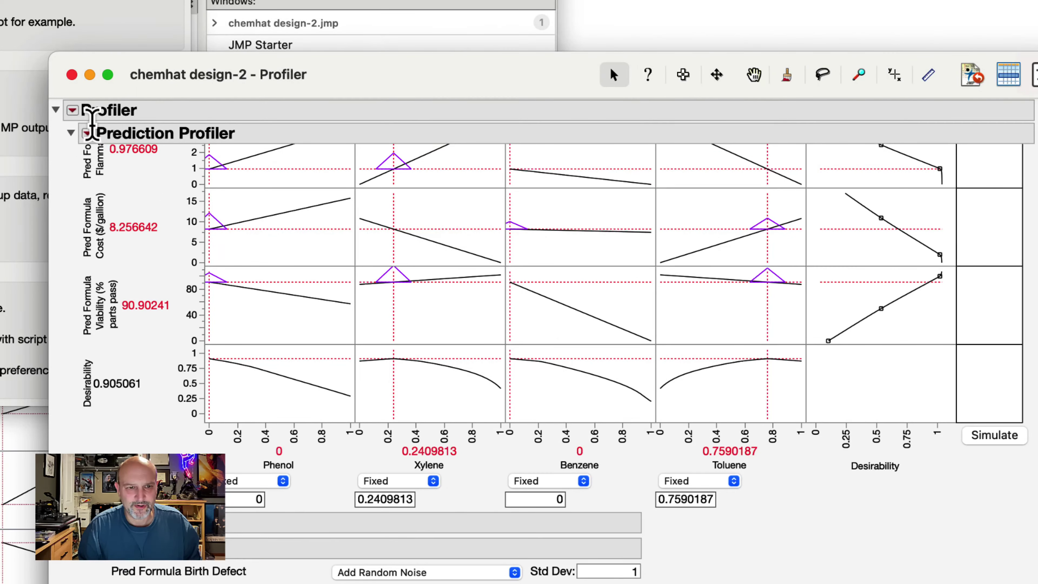
pyautogui.click(73, 110)
pyautogui.click(107, 145)
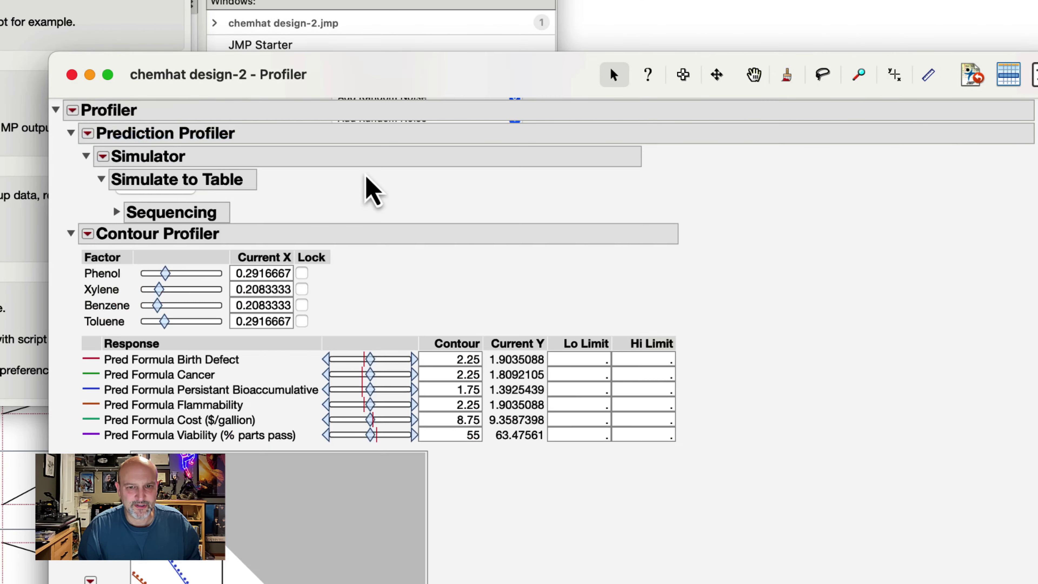
# Try to add the Mixture Profiler to the Profiler report
pyautogui.moveTo(373, 74); pyautogui.dragTo(485, 0)
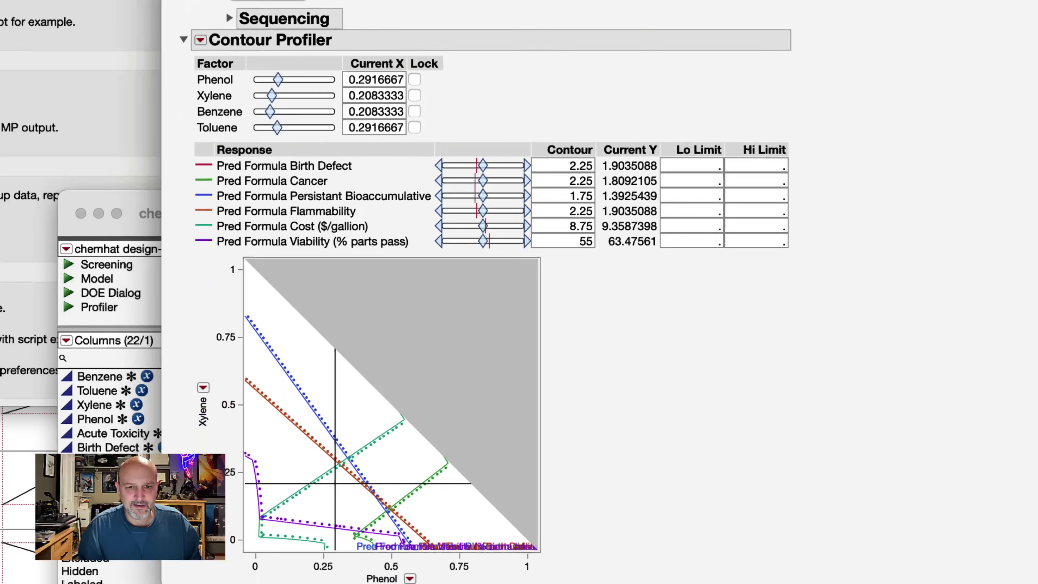
pyautogui.click(185, 0)
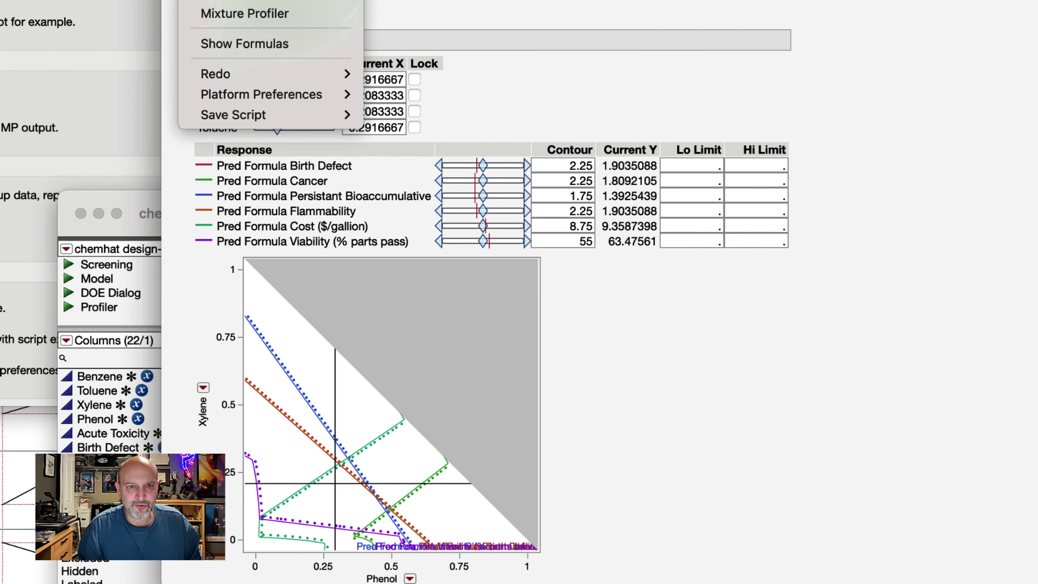
pyautogui.click(227, 9)
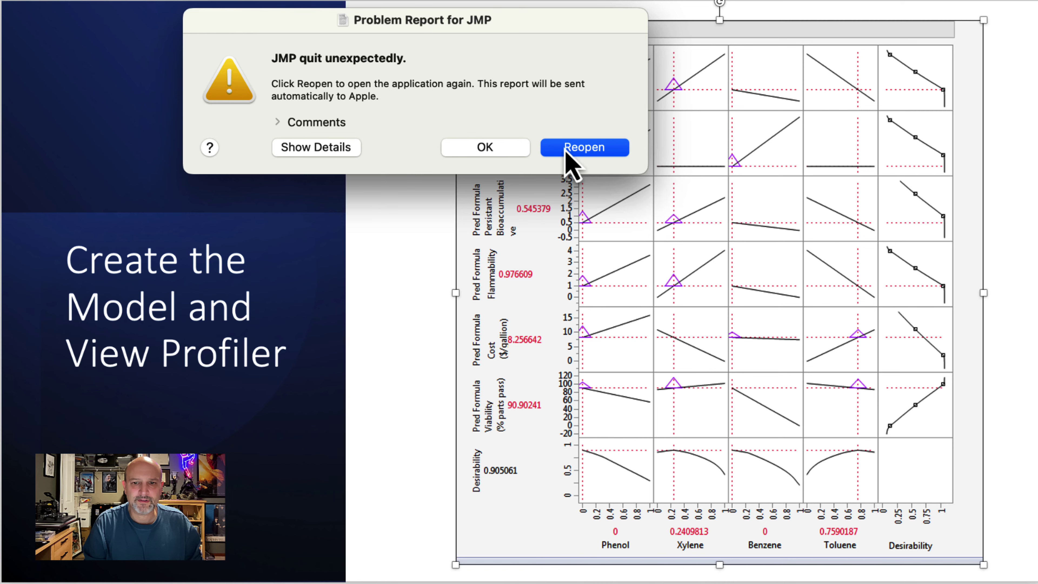
# Reopen JMP and send the problem report anonymously without comments
pyautogui.click(565, 149)
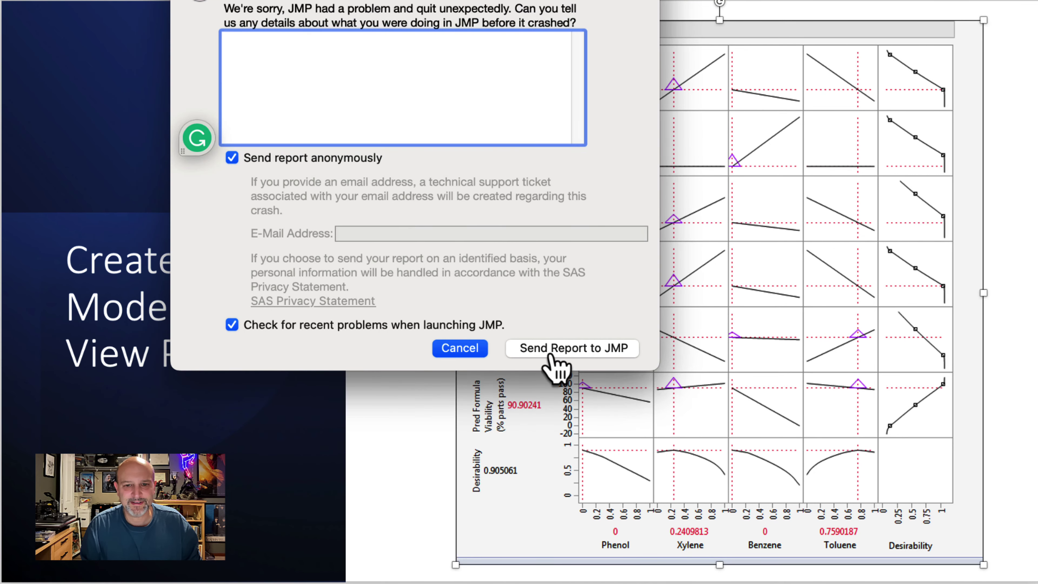
pyautogui.click(552, 355)
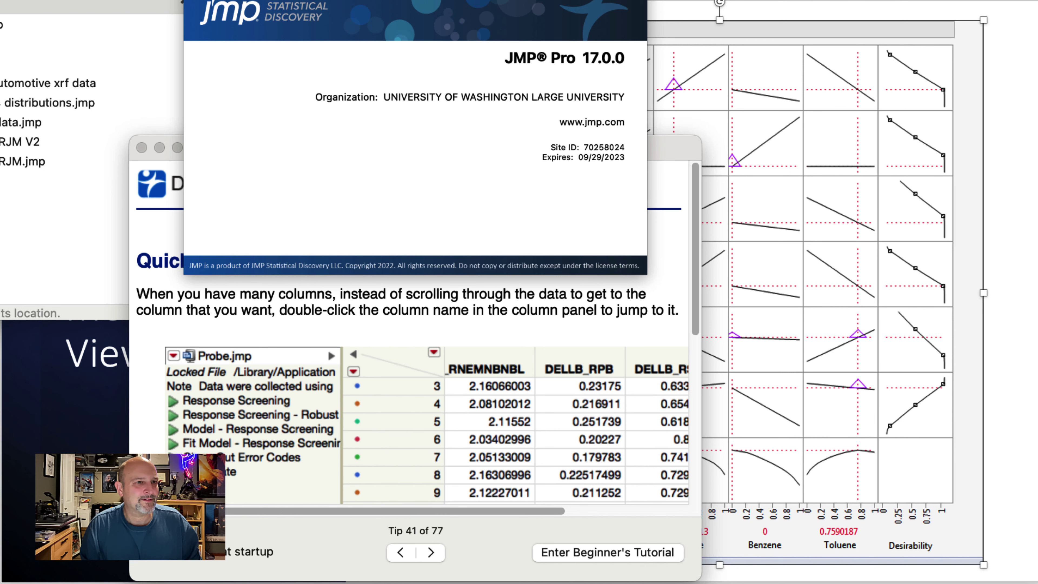
# Open the chemhat design-2.jmp data table, bring its window fully into view and dismiss the Tip of the Day
pyautogui.press('super+o')
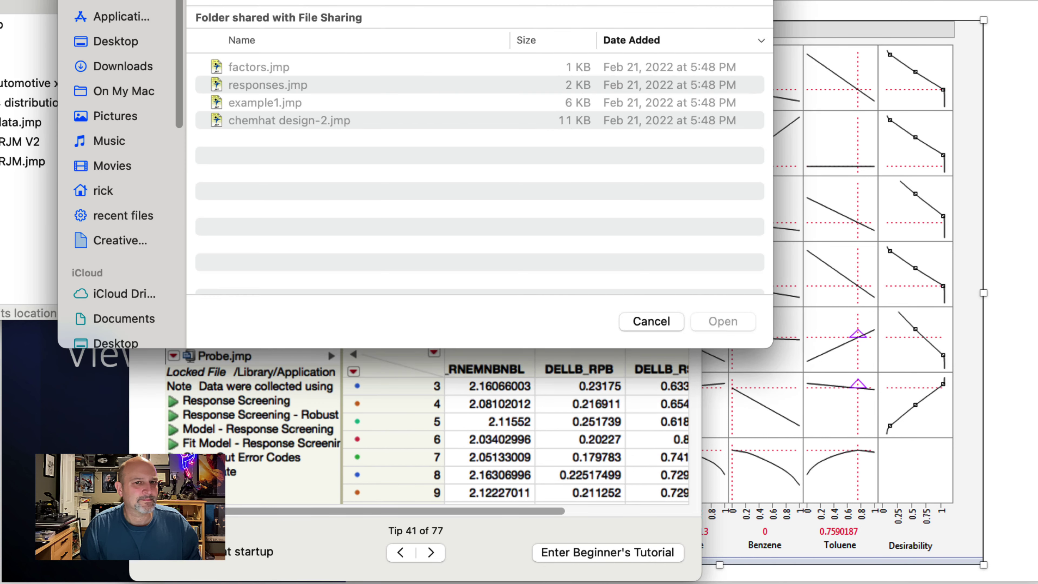
pyautogui.click(262, 121)
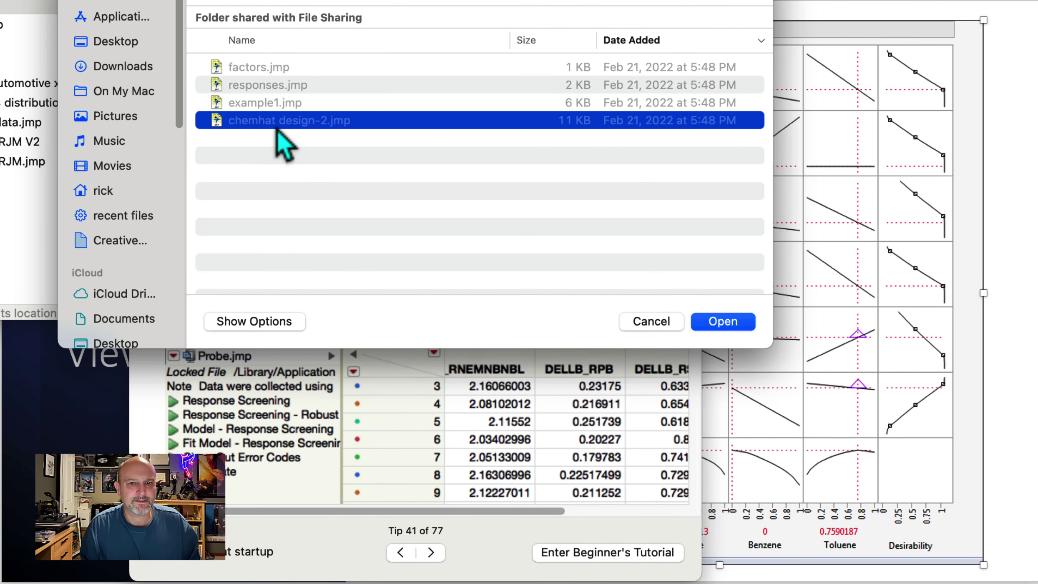
pyautogui.click(723, 322)
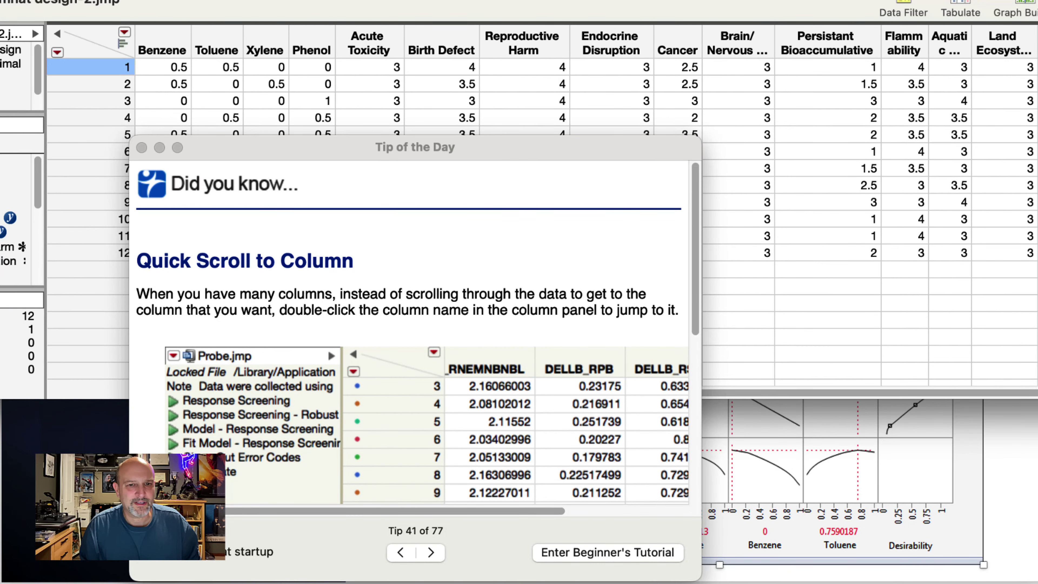
pyautogui.moveTo(0, 94); pyautogui.dragTo(12, 95)
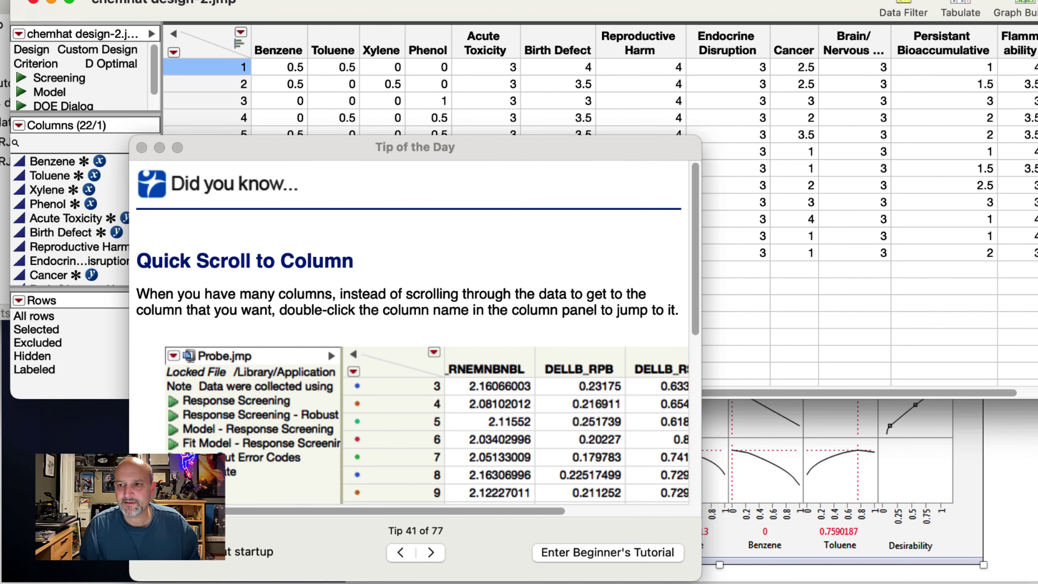
pyautogui.moveTo(1037, 205); pyautogui.dragTo(1037, 204)
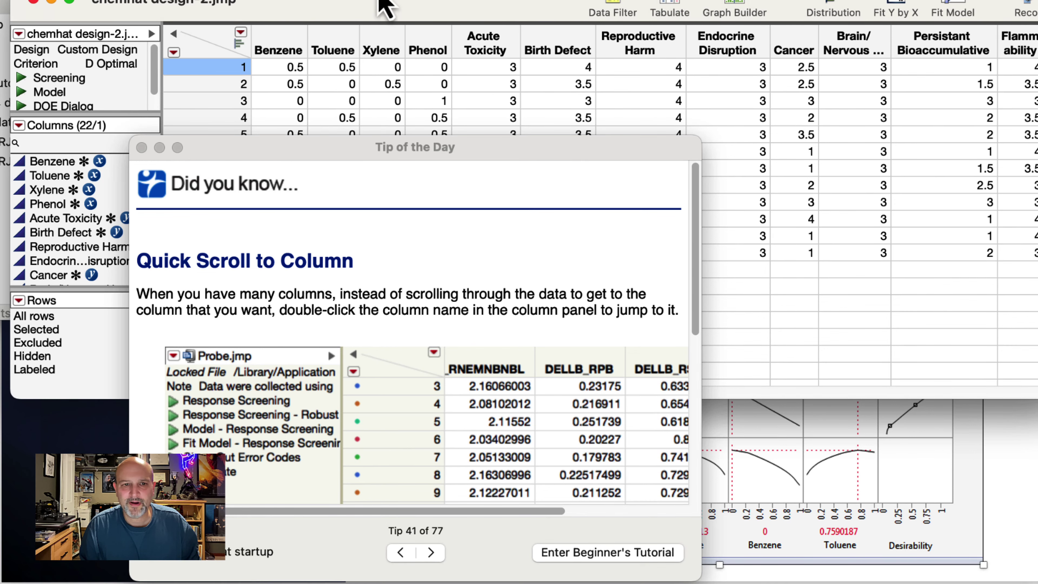
pyautogui.moveTo(384, 6); pyautogui.dragTo(387, 63)
pyautogui.click(141, 147)
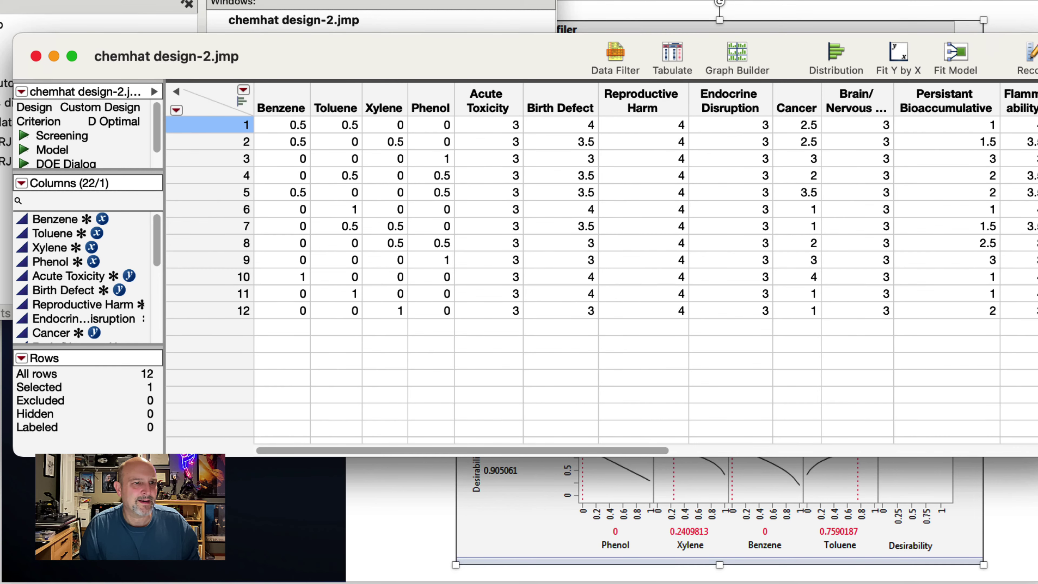
# Start Fit Model and remove Birth Defect, Reproductive Harm, Endocrine Disruption, Brain/Nervous System Harm and Persistant Bioaccumulative from the Y responses
pyautogui.moveTo(0, 0); pyautogui.dragTo(402, 86)
pyautogui.click(469, 405)
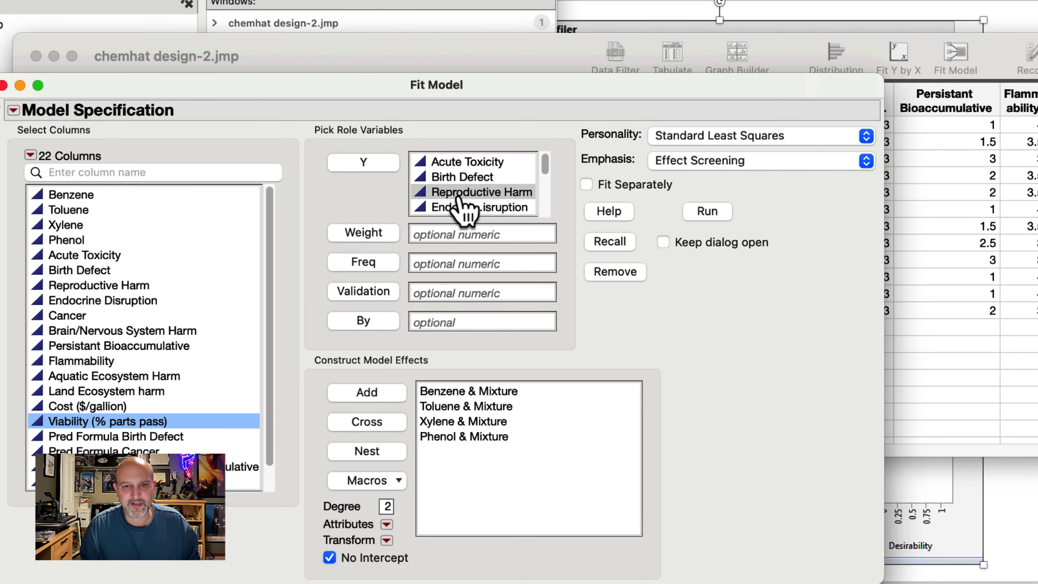
pyautogui.click(475, 208)
pyautogui.hotkey('shift', 'Up')
pyautogui.hotkey('shift', 'Up')
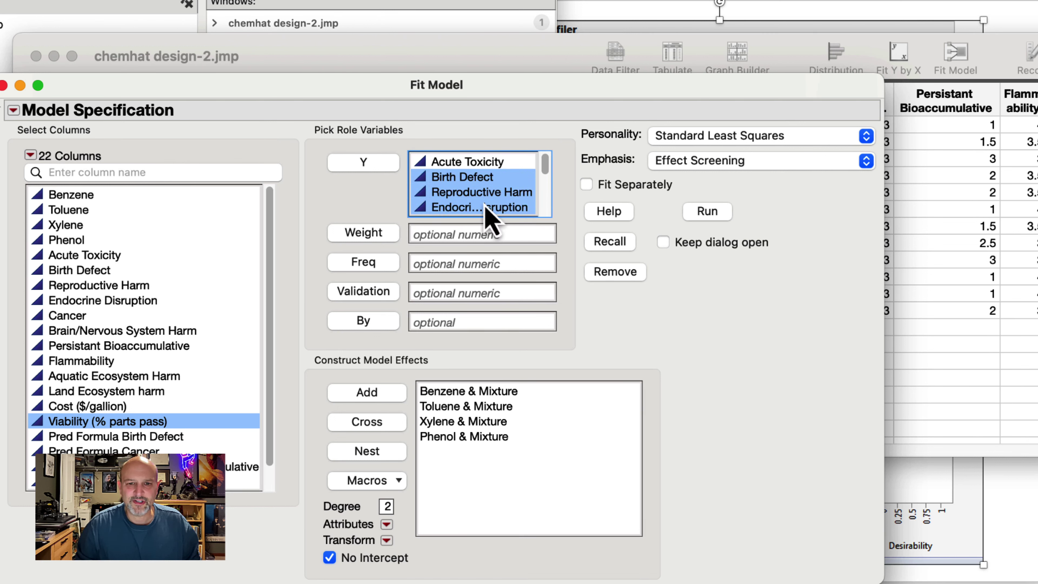
pyautogui.press('Delete')
pyautogui.click(494, 194)
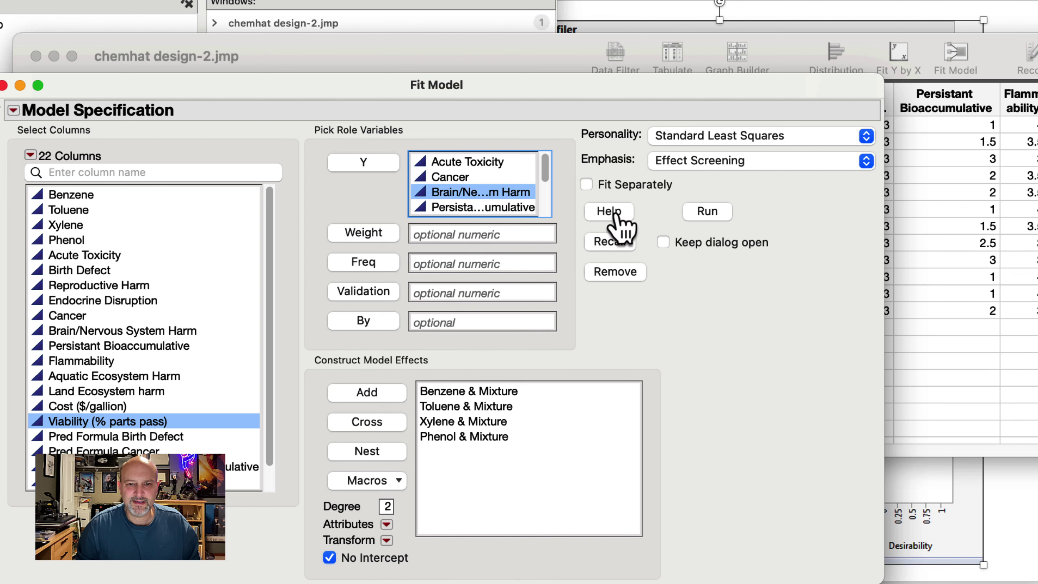
pyautogui.press('Delete')
pyautogui.click(516, 193)
pyautogui.press('BackSpace')
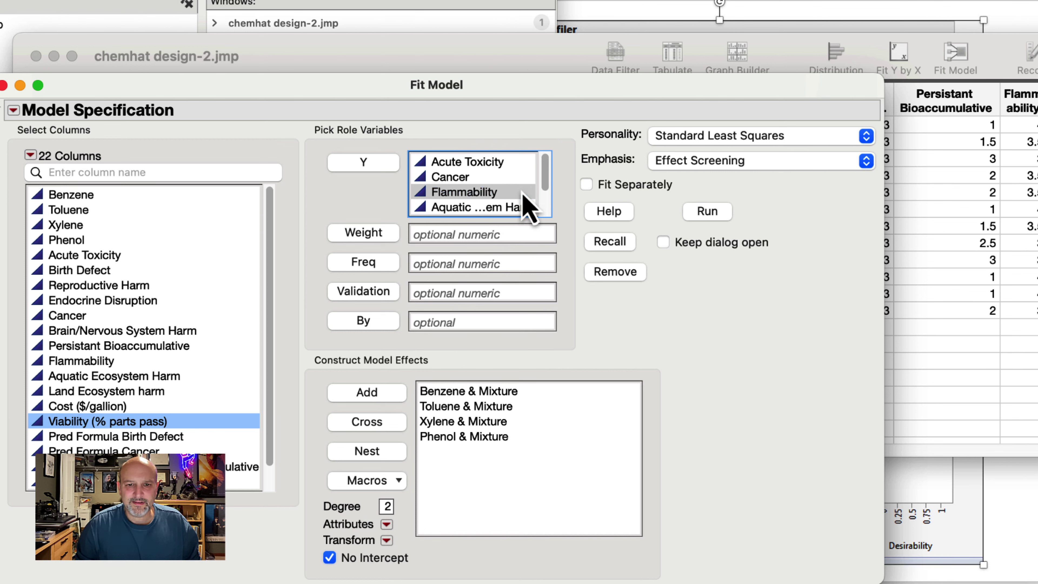
# Remove Flammability, Aquatic Ecosystem Harm, Land Ecosystem harm and Cost ($/gallion) from the Y responses
pyautogui.click(515, 193)
pyautogui.press('BackSpace')
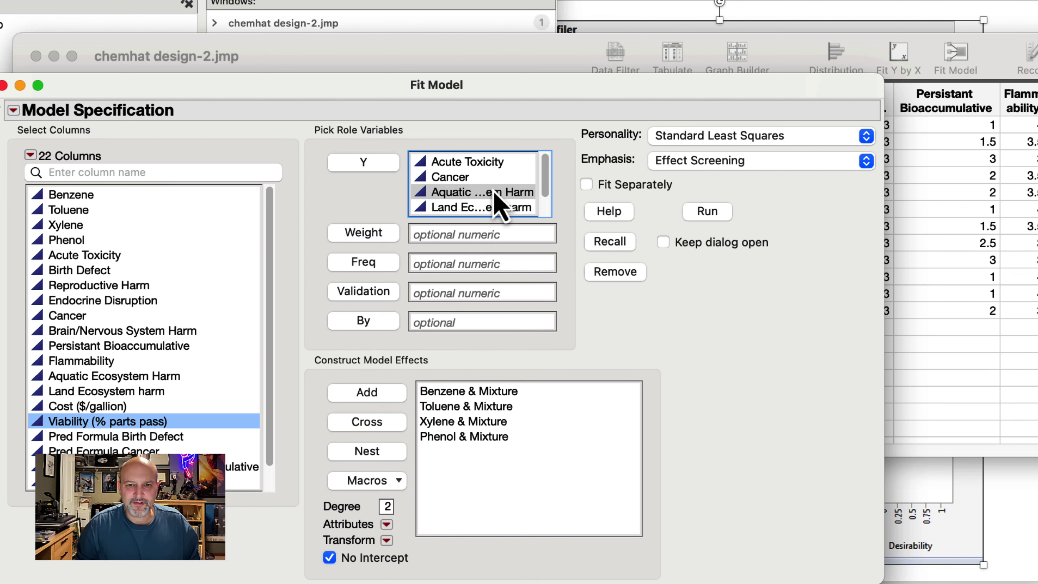
pyautogui.click(496, 193)
pyautogui.press('BackSpace')
pyautogui.moveTo(545, 199); pyautogui.dragTo(545, 220)
pyautogui.click(507, 193)
pyautogui.hotkey('shift', 'Up')
pyautogui.press('BackSpace')
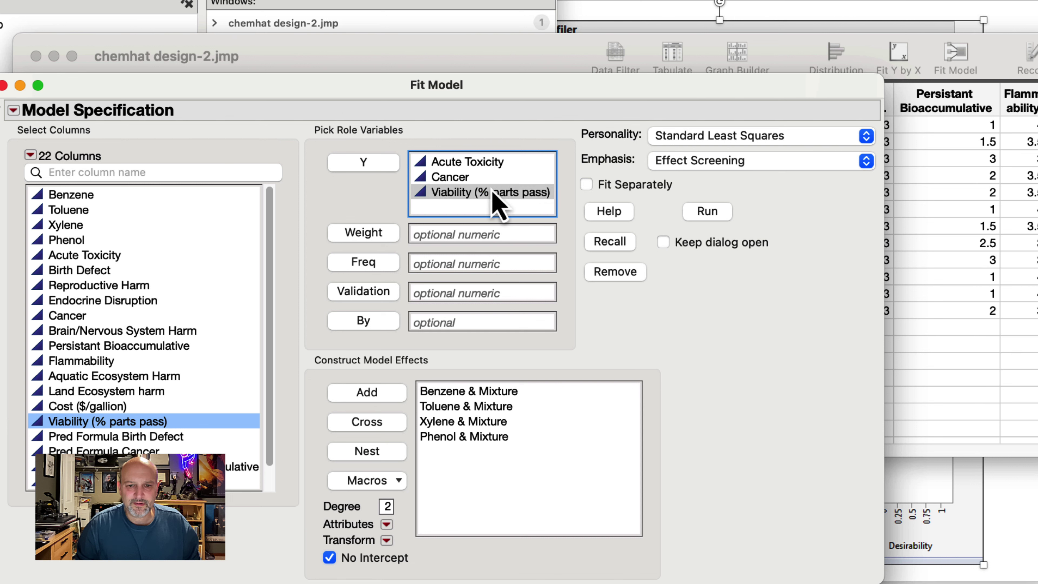
# Add Cost ($/gallion) as a Y response and run the Standard Least Squares model
pyautogui.click(462, 180)
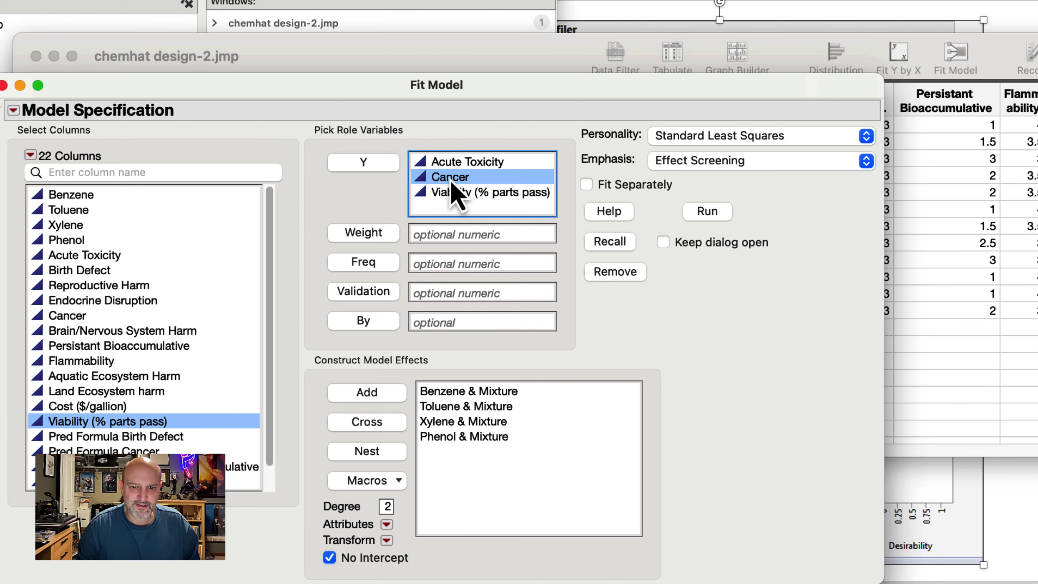
pyautogui.click(213, 406)
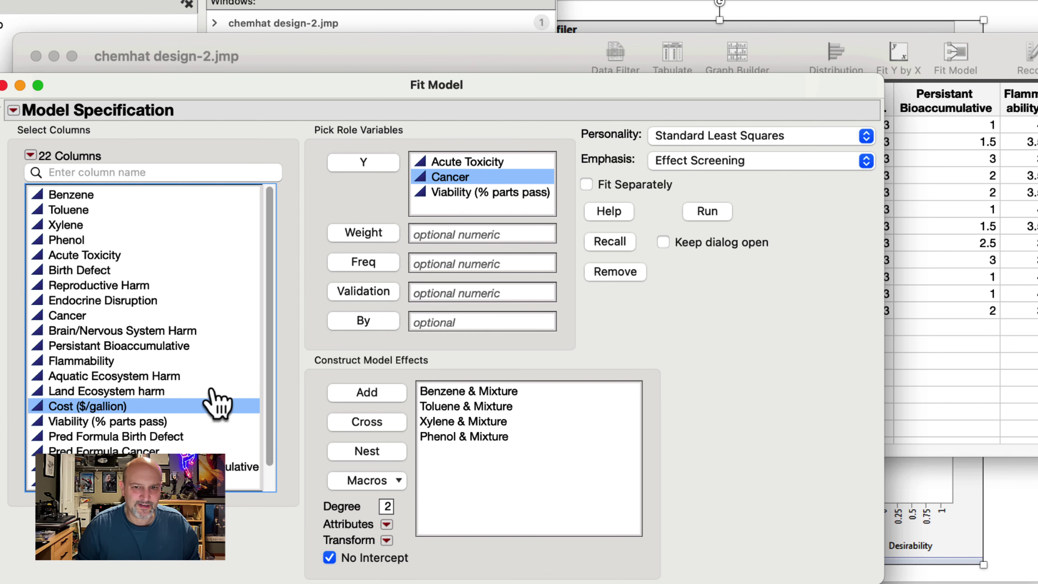
pyautogui.click(390, 166)
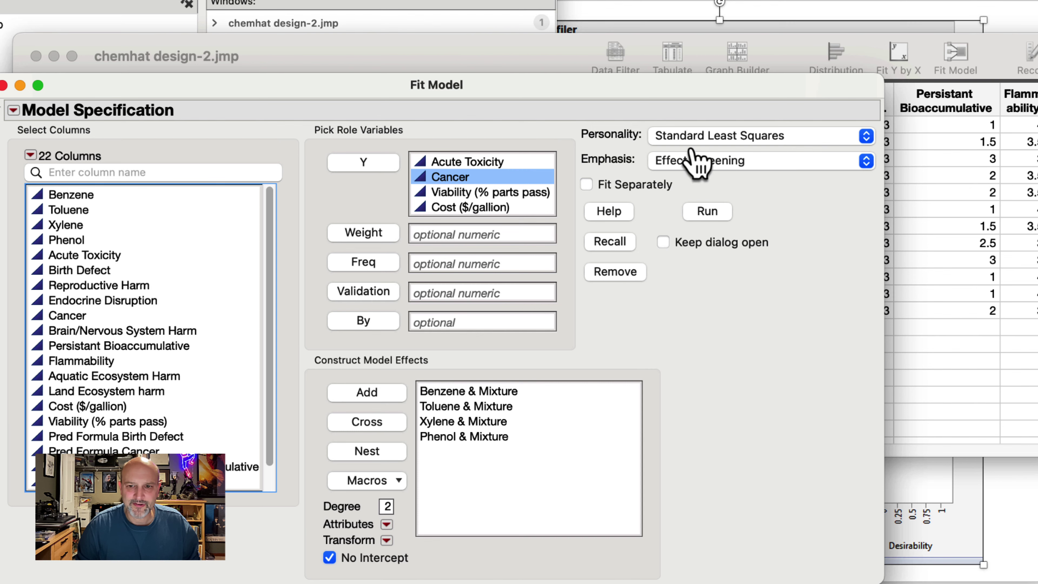
pyautogui.click(703, 217)
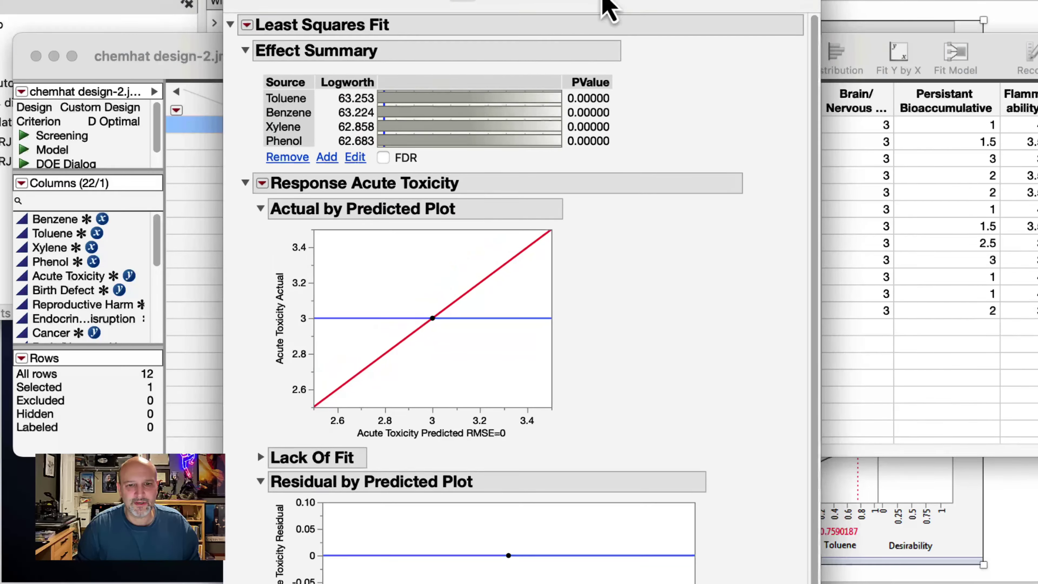
# Examine the Acute Toxicity fit and residual plots and the available options of the Least Squares Fit report
pyautogui.scroll(-15, 411, 362)
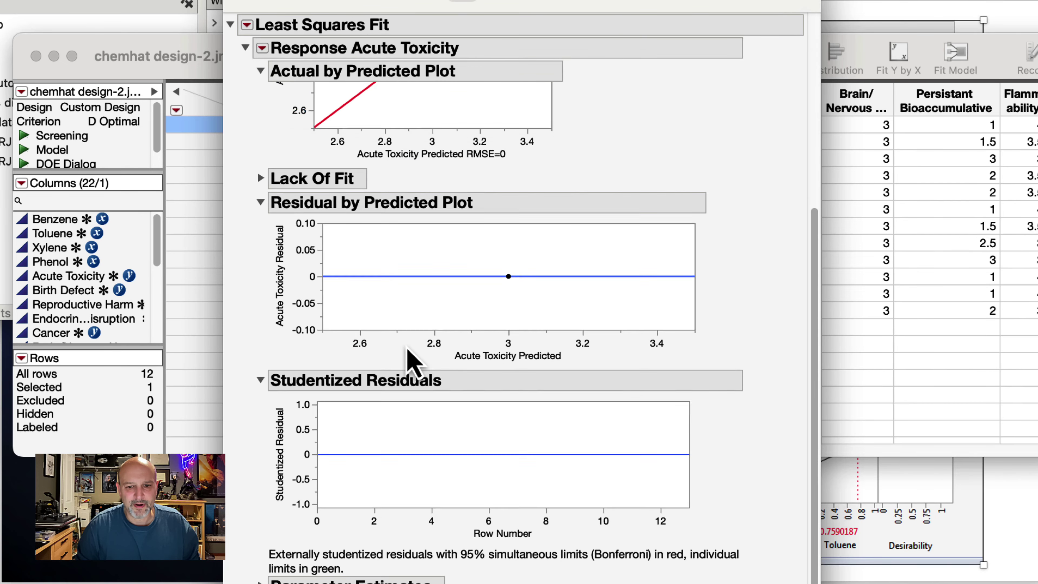
pyautogui.scroll(10, 414, 364)
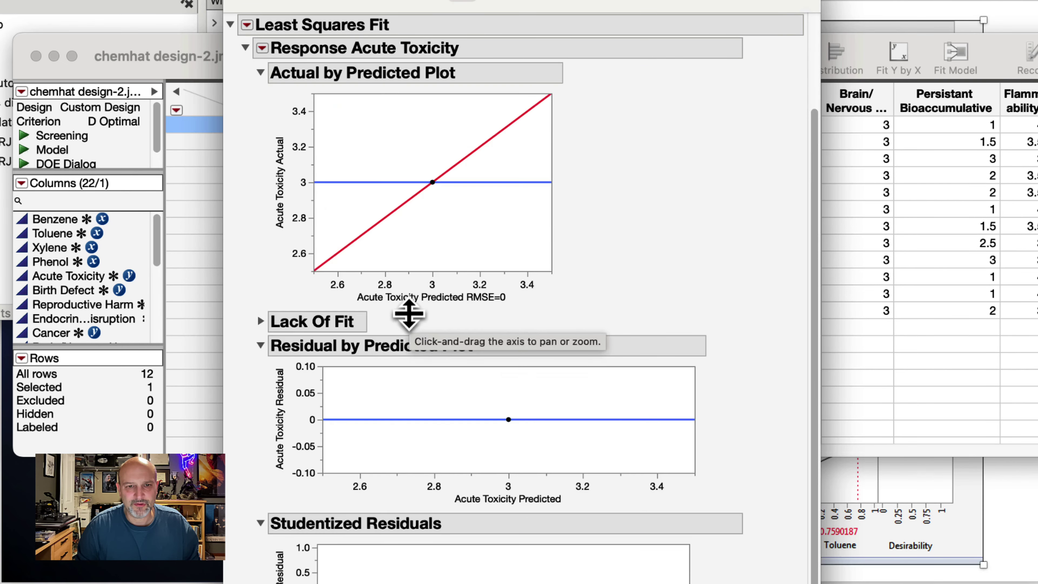
pyautogui.click(247, 25)
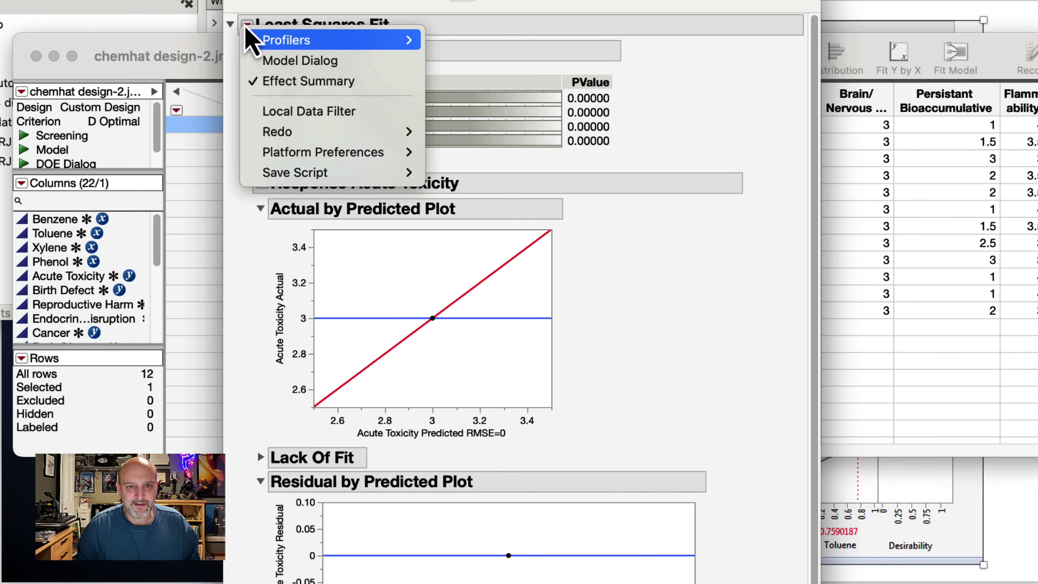
pyautogui.moveTo(310, 40)
pyautogui.click(696, 3)
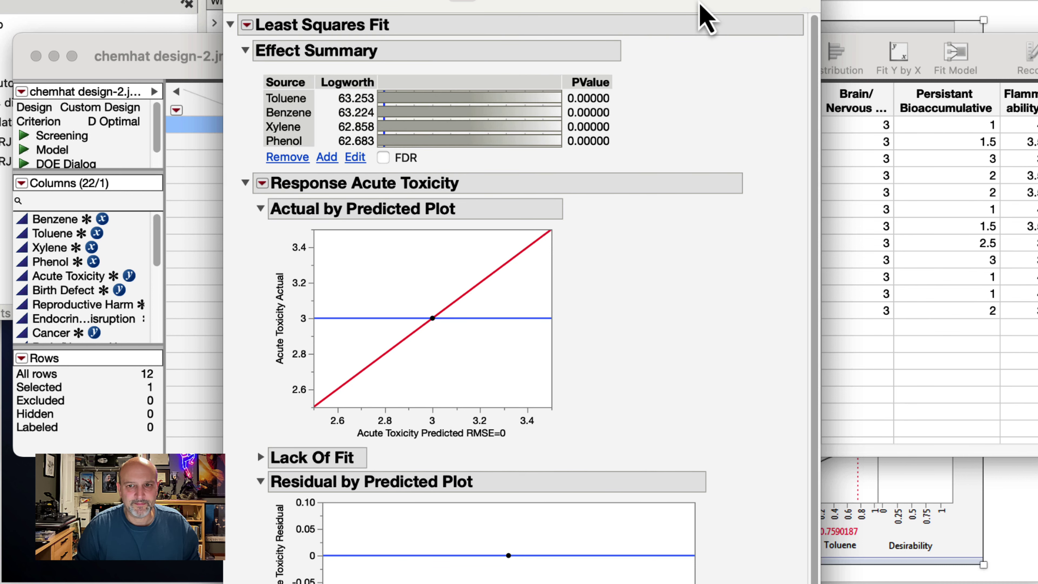
# Close the fit report, the chemhat design-2 table and JMP Starter, and advance the presentation to the next slide
pyautogui.click(246, 1)
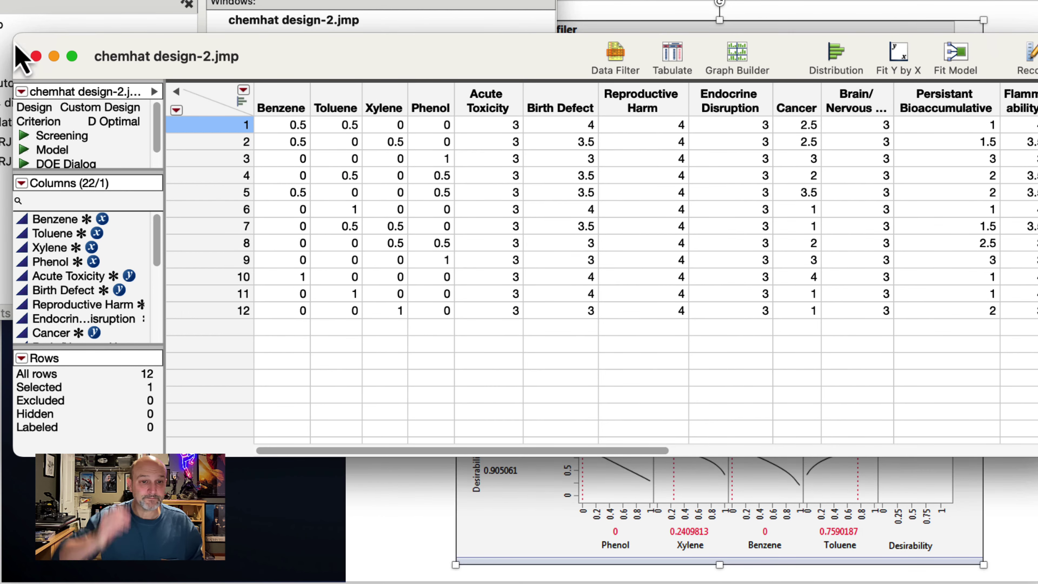
pyautogui.click(36, 56)
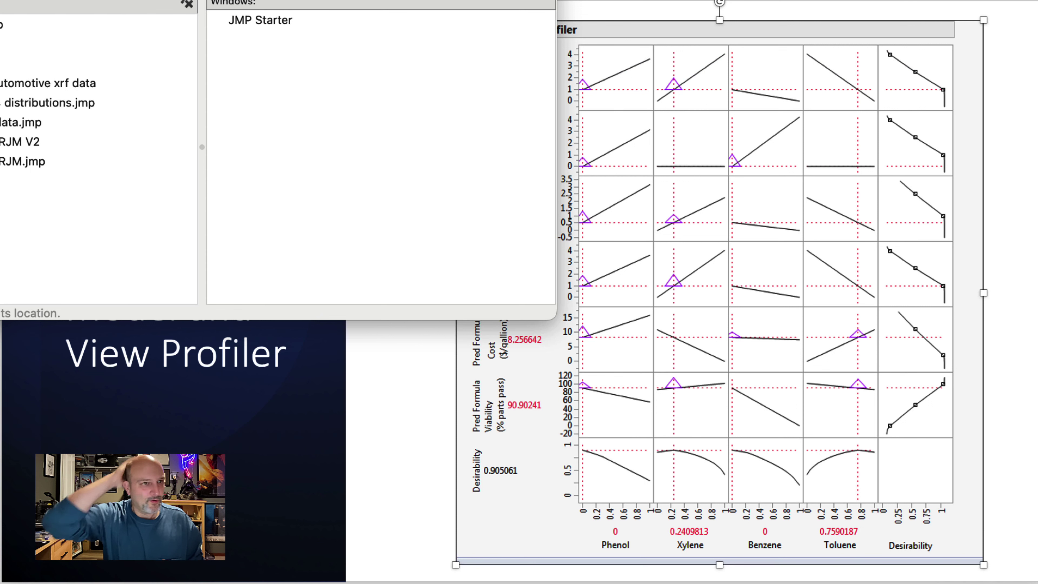
pyautogui.press('super+w')
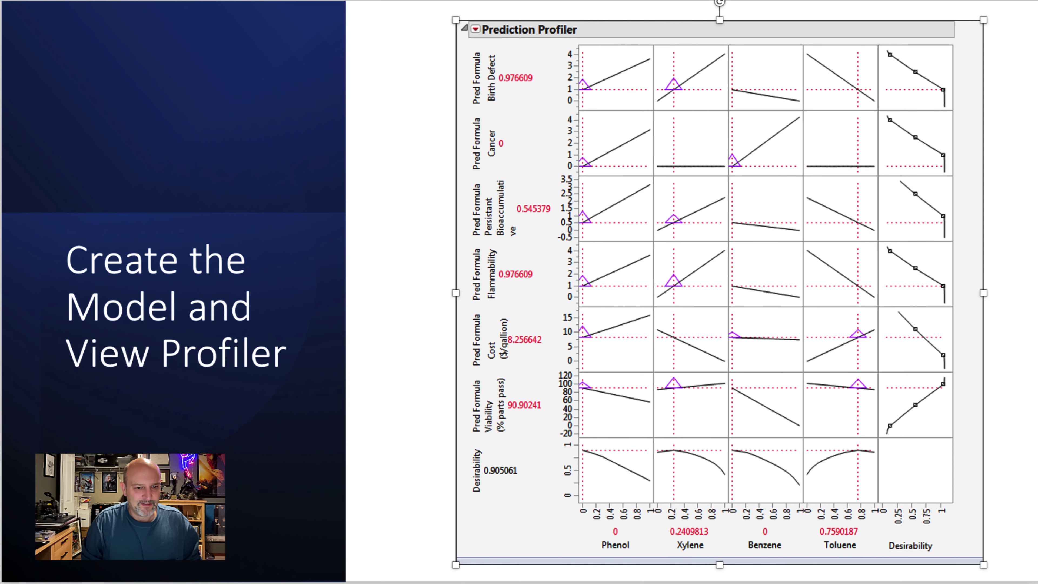
pyautogui.press('pagedown')
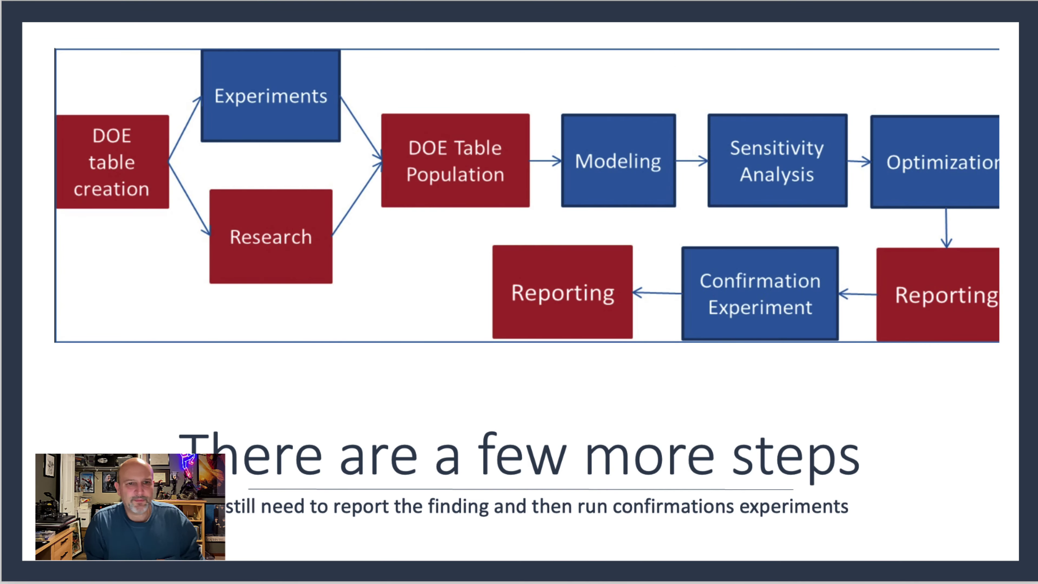